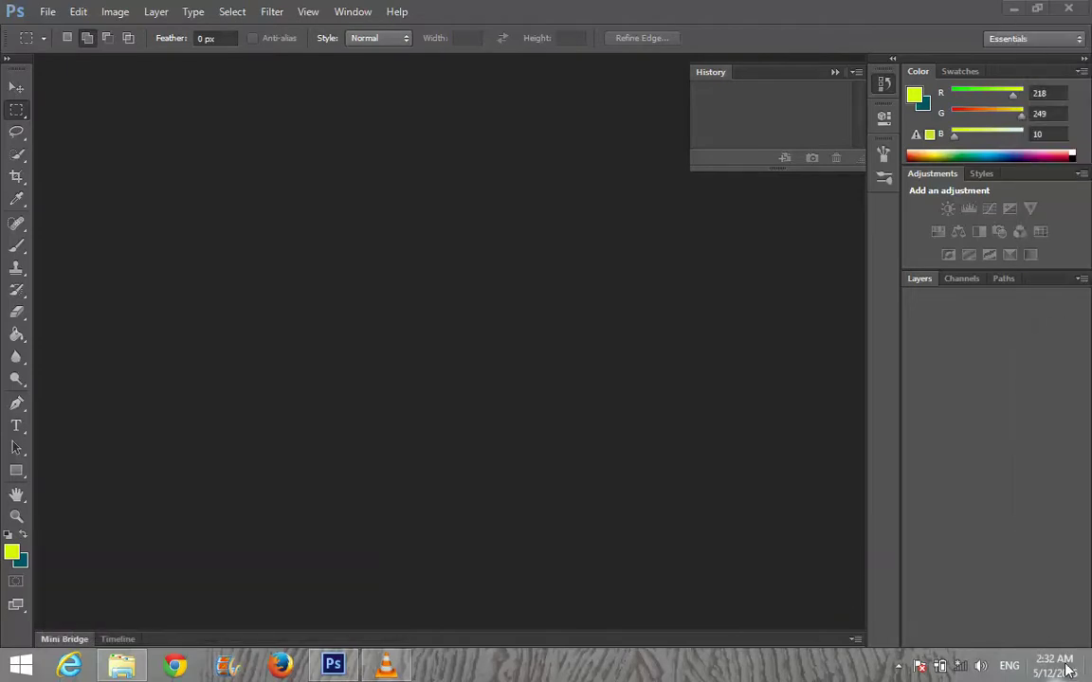
Step: Drag the pink-haired portrait photo from the desktop into Photoshop to open it as a new document
left_click(1089, 669)
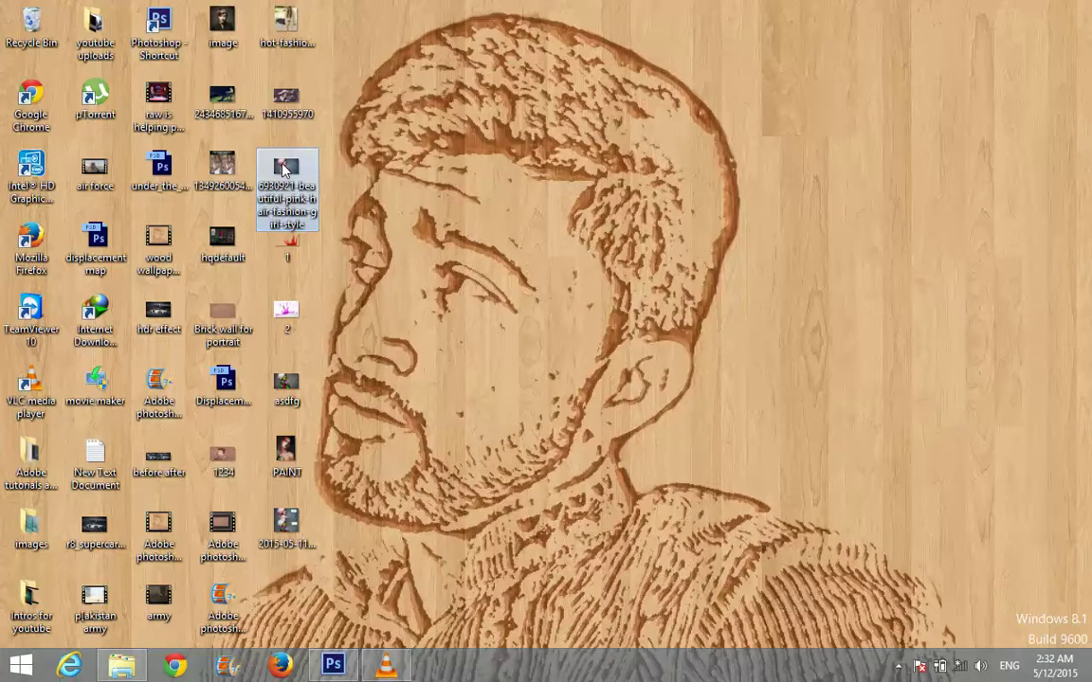
left_click_drag(284, 168, 346, 663)
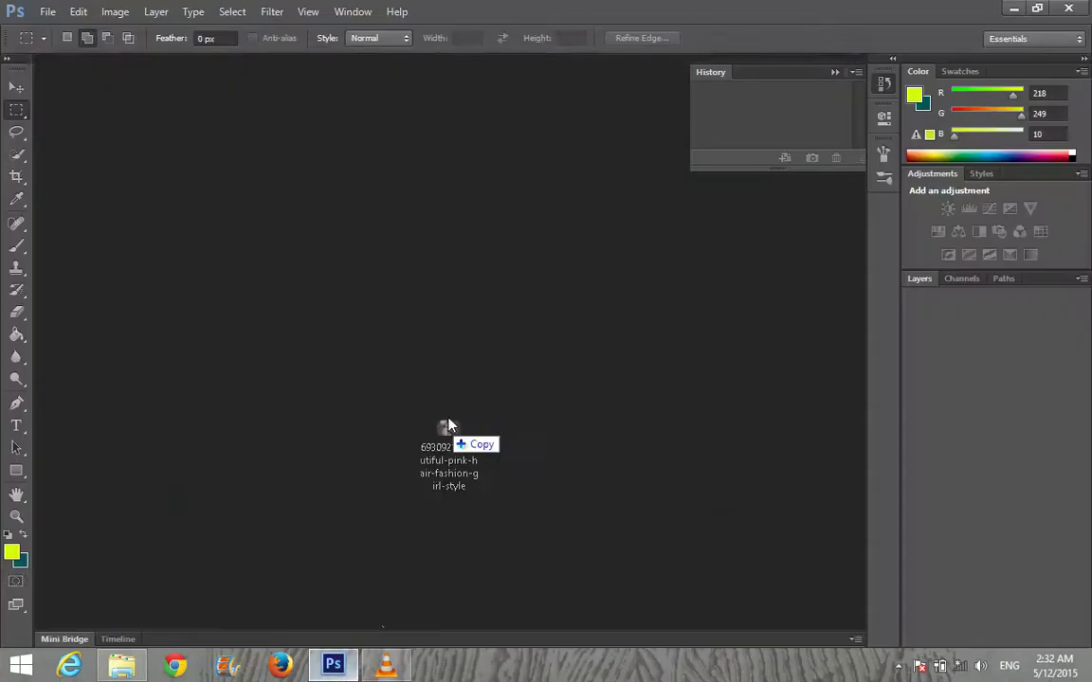
left_click_drag(379, 668, 441, 426)
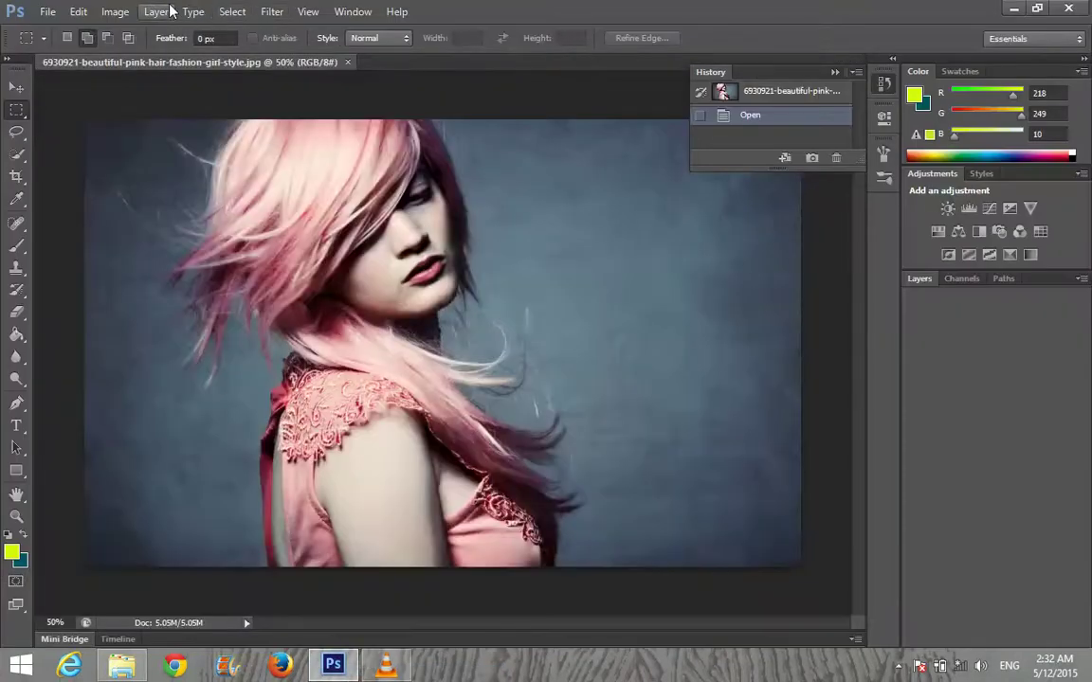
Step: Convert the locked Background into an editable Layer 0
left_click(114, 11)
mouse_move(141, 55)
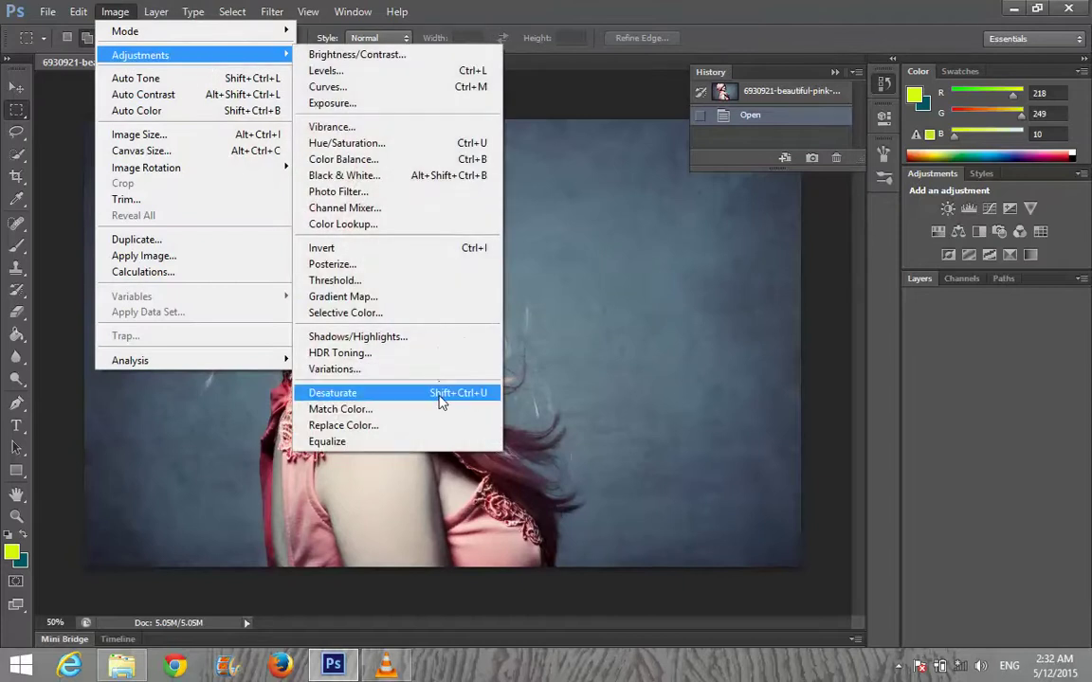
left_click(975, 519)
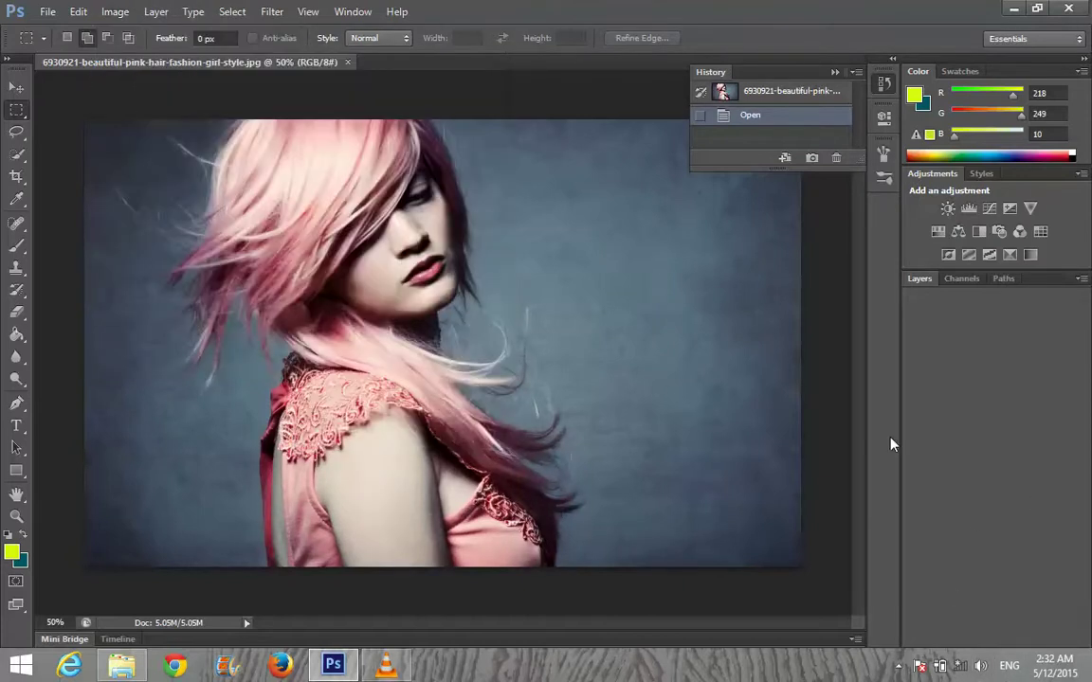
left_click(925, 279)
double_click(945, 369)
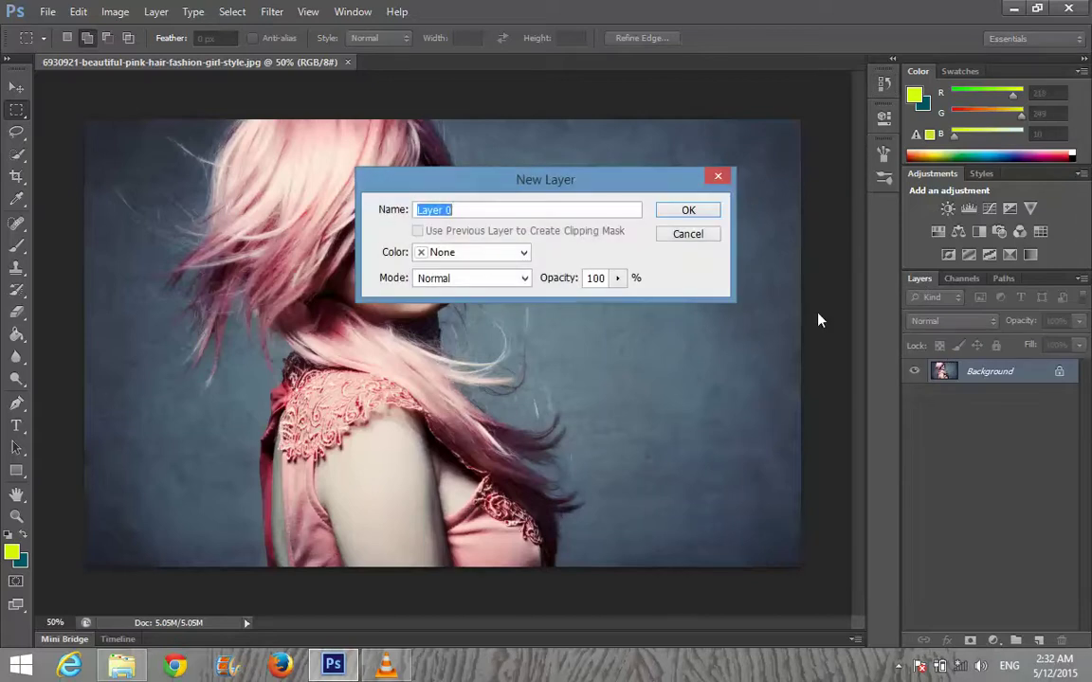
left_click(692, 210)
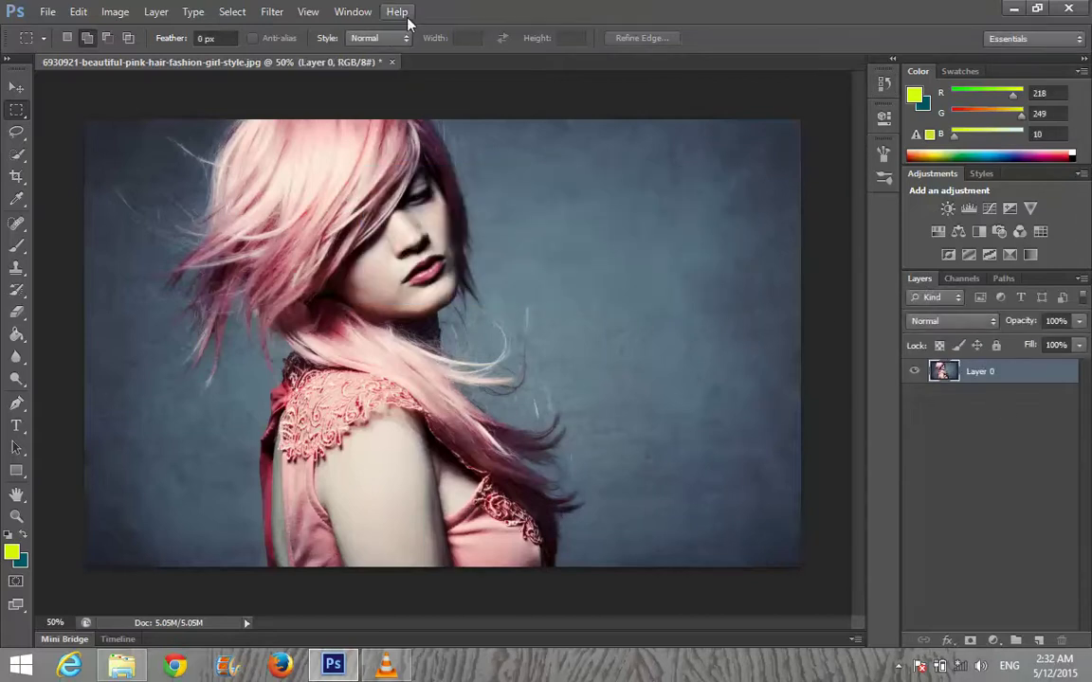
Step: Desaturate the photo to black and white and add a new empty layer above it
left_click(169, 10)
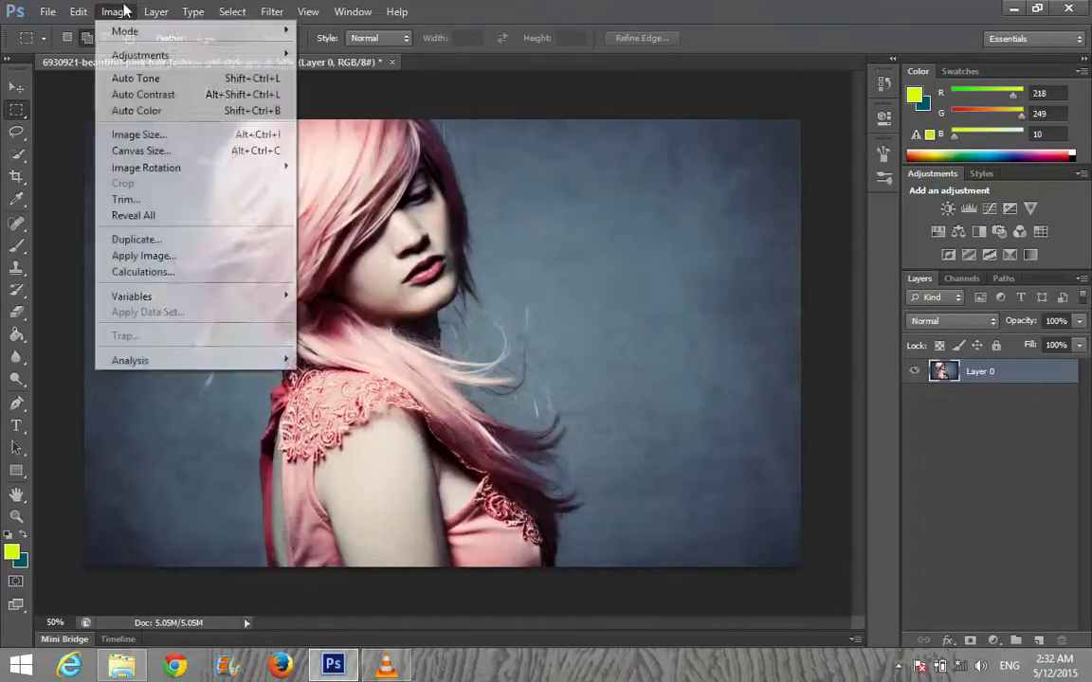
mouse_move(141, 55)
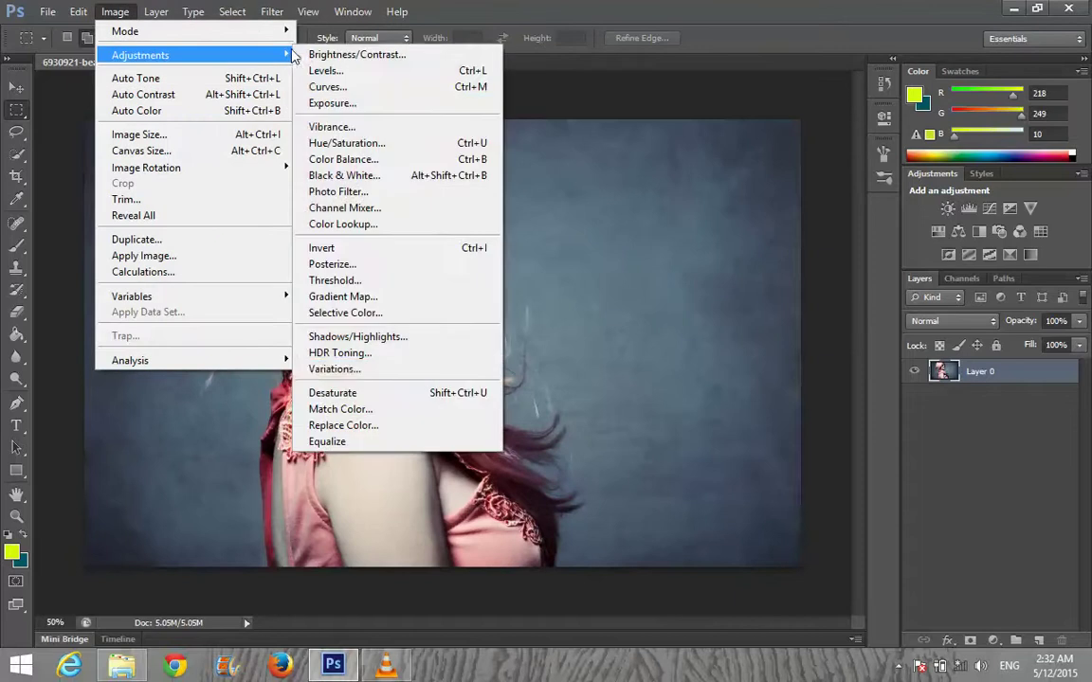
left_click(456, 393)
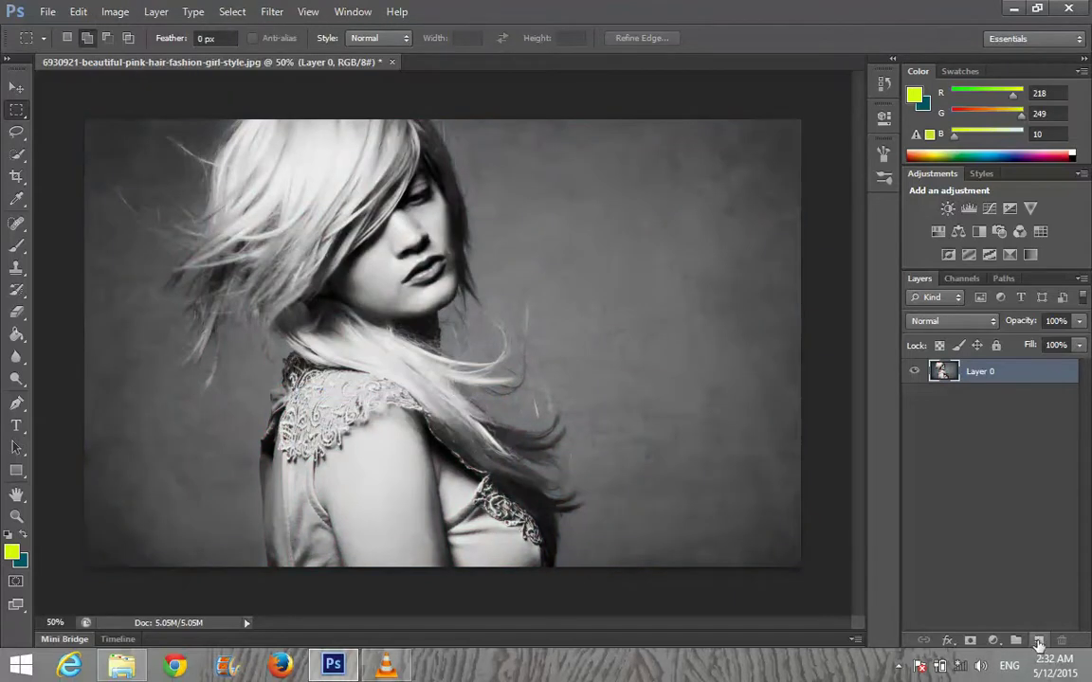
left_click(1037, 641)
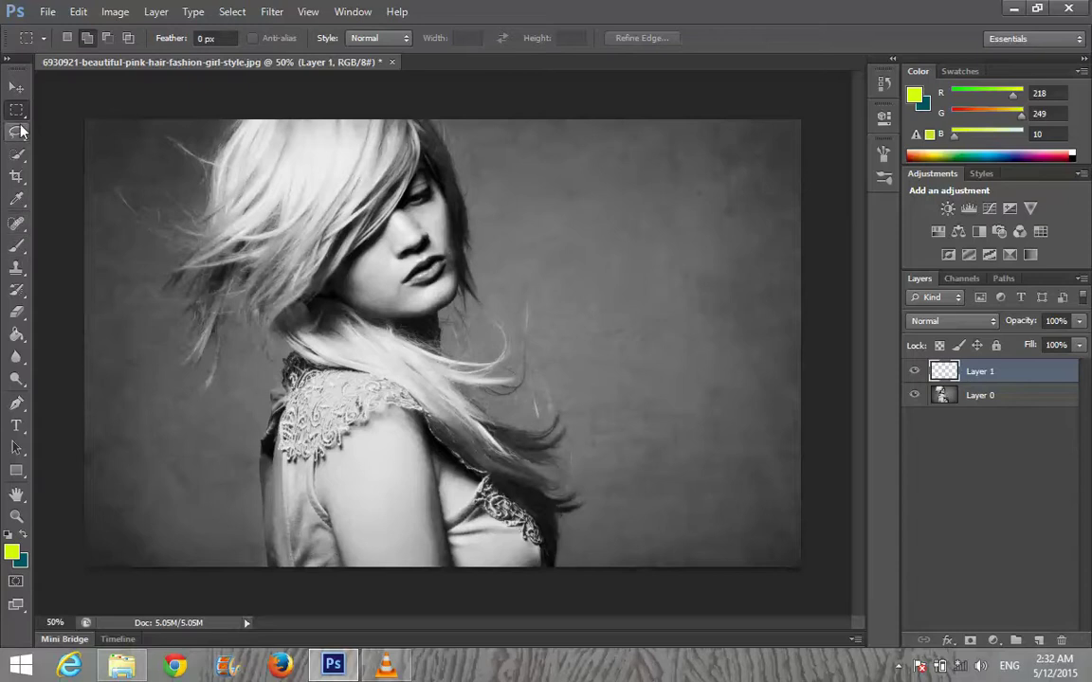
Step: With the Pen Tool, place anchors along the left jaw, chin and right jaw
left_click(16, 403)
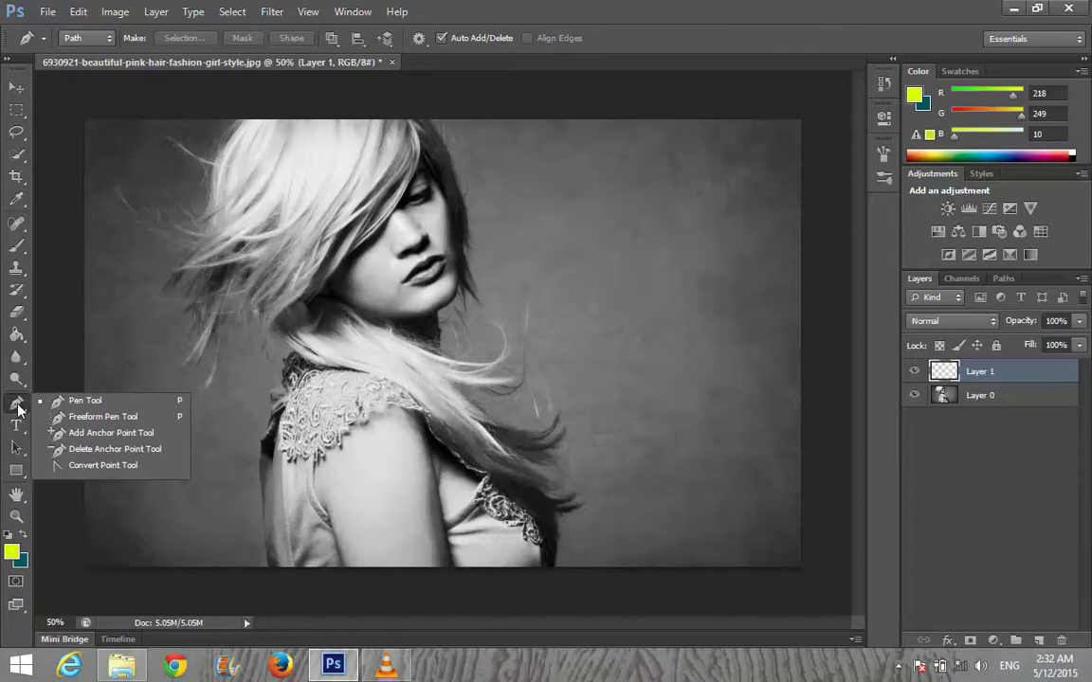
left_click(897, 666)
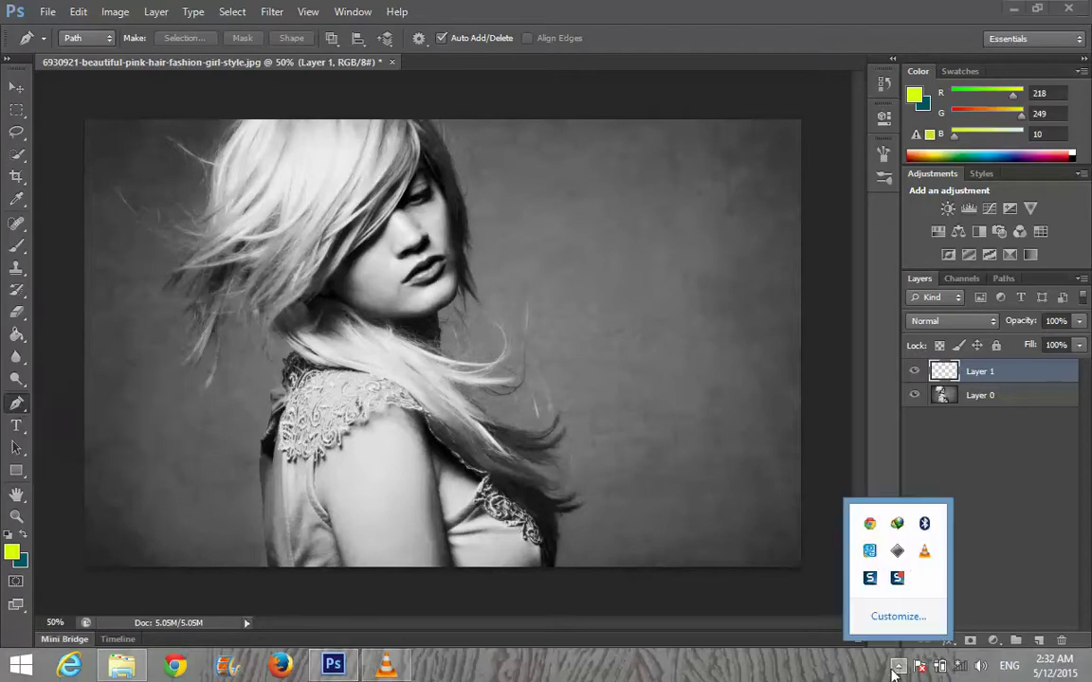
left_click(786, 530)
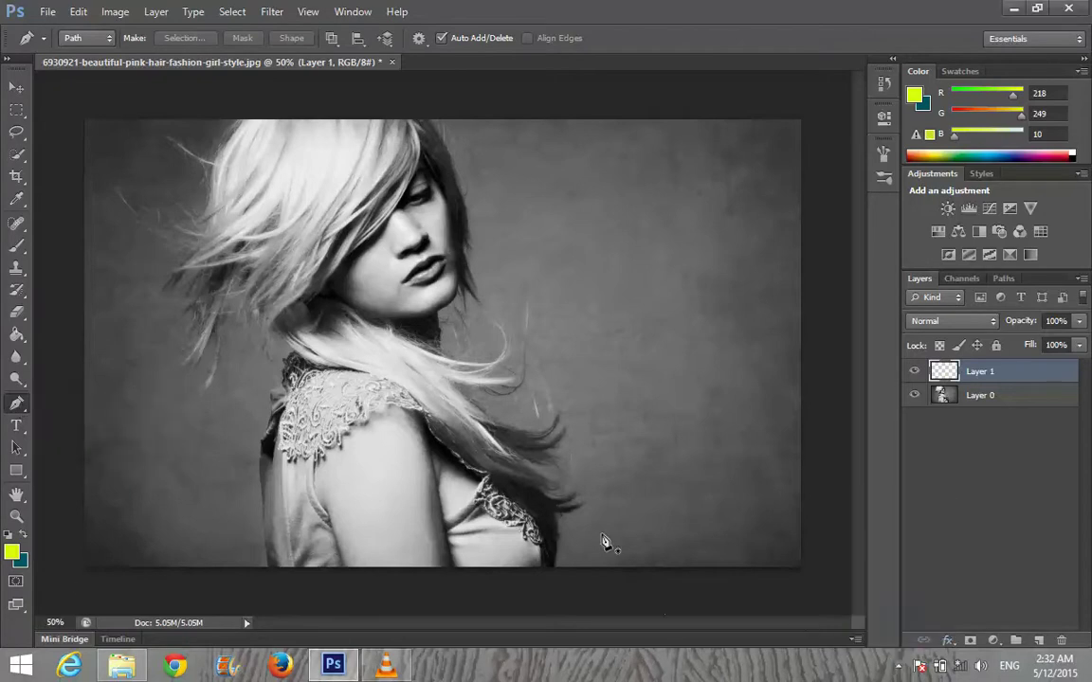
left_click(322, 286)
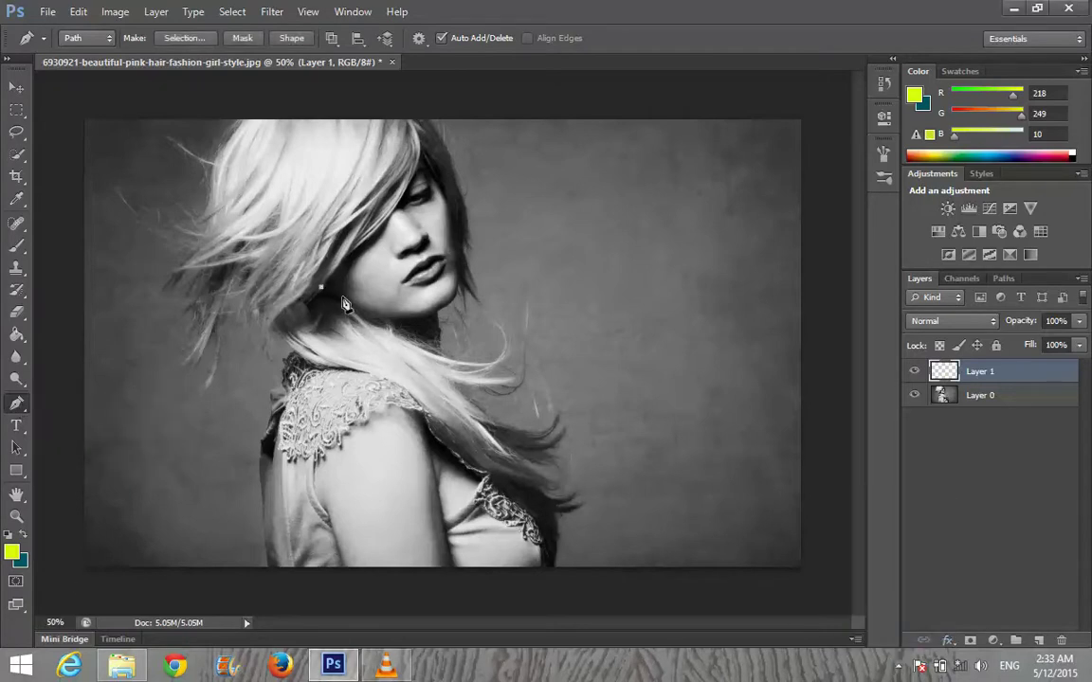
left_click(344, 302)
left_click(359, 311)
left_click(374, 315)
left_click(427, 311)
left_click(451, 301)
left_click(465, 267)
Step: Continue the path up to the hairline, down the hair edge, and close it at the start
left_click(456, 236)
left_click(449, 208)
left_click(439, 186)
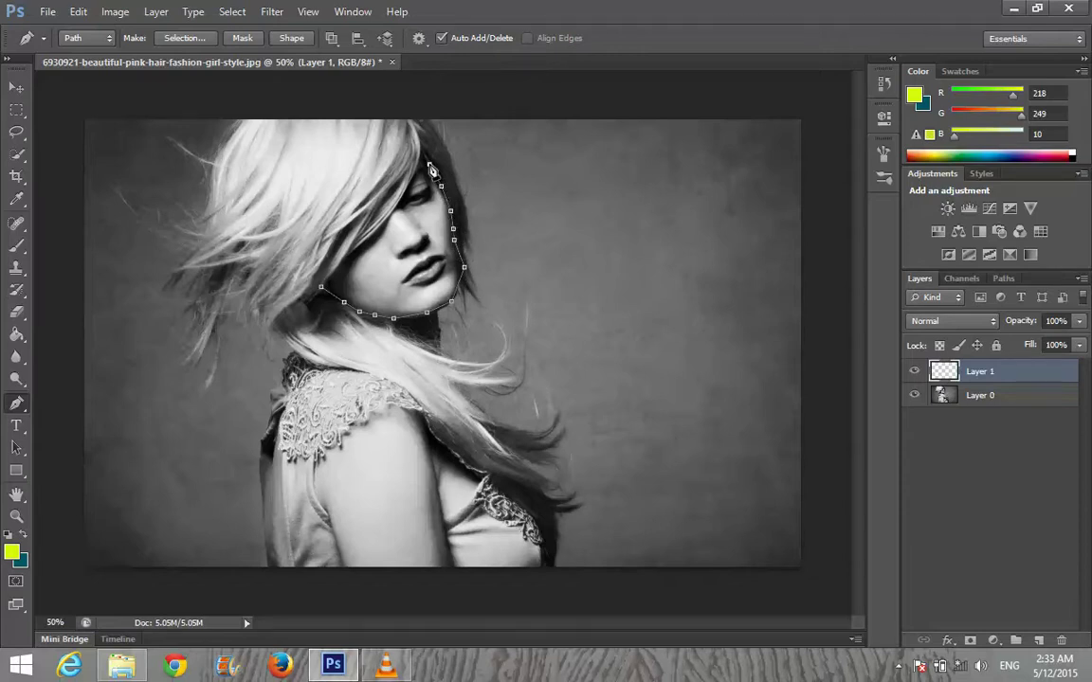
left_click(428, 163)
left_click(409, 187)
left_click(379, 228)
left_click(325, 285)
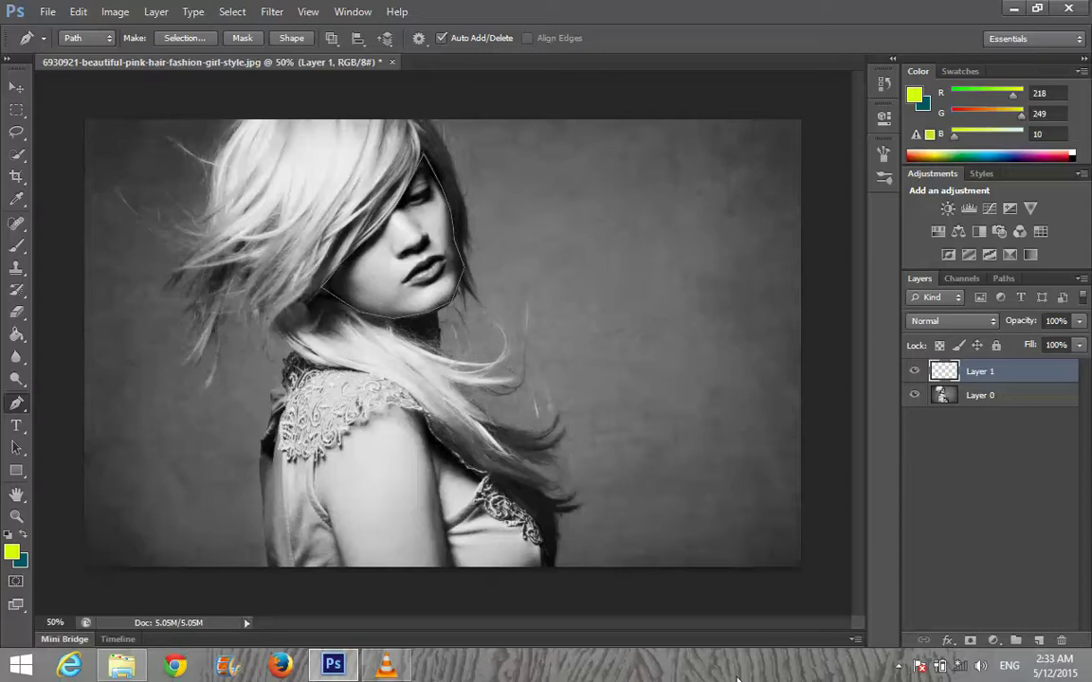
left_click(899, 666)
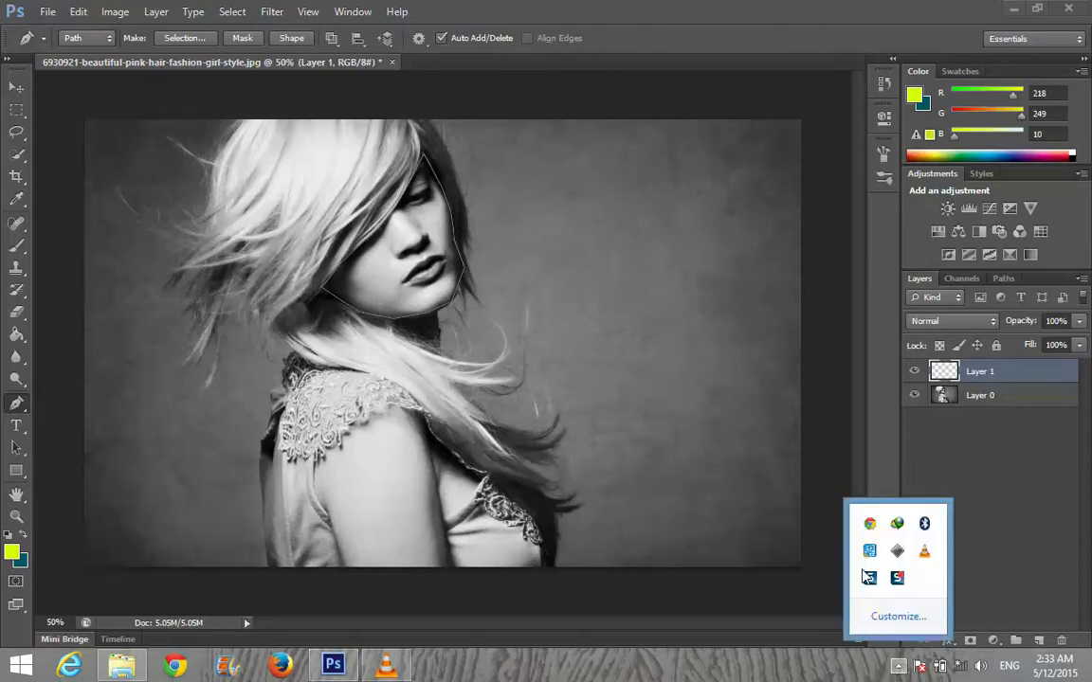
left_click(667, 616)
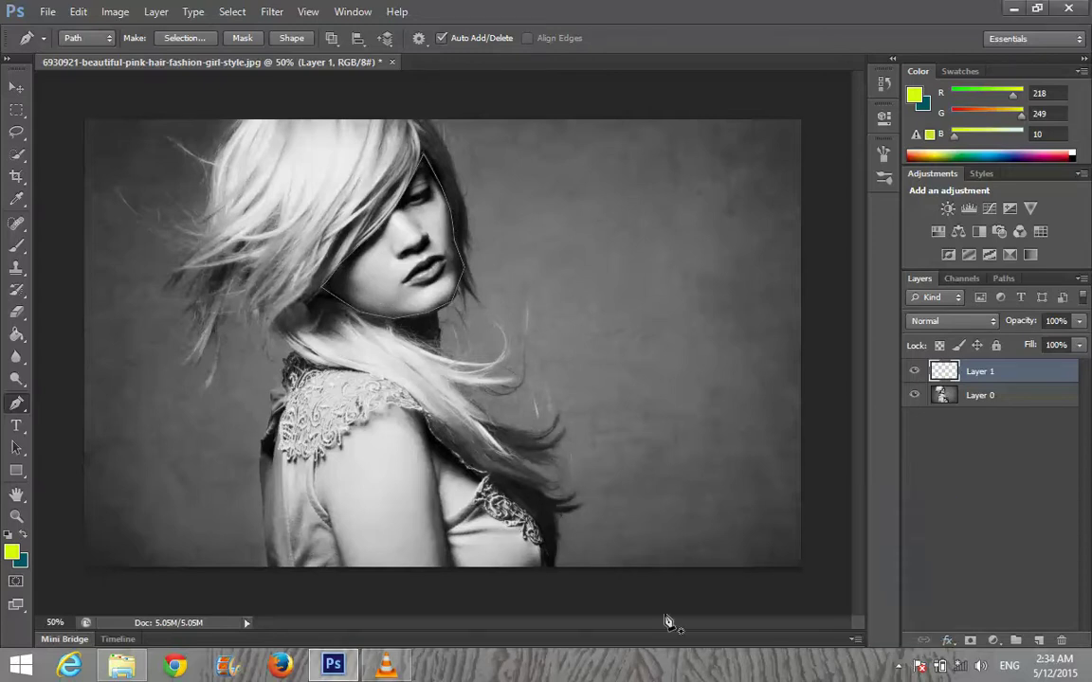
Step: Turn the face path into a selection and Paint Bucket fill it yellow-green
right_click(380, 243)
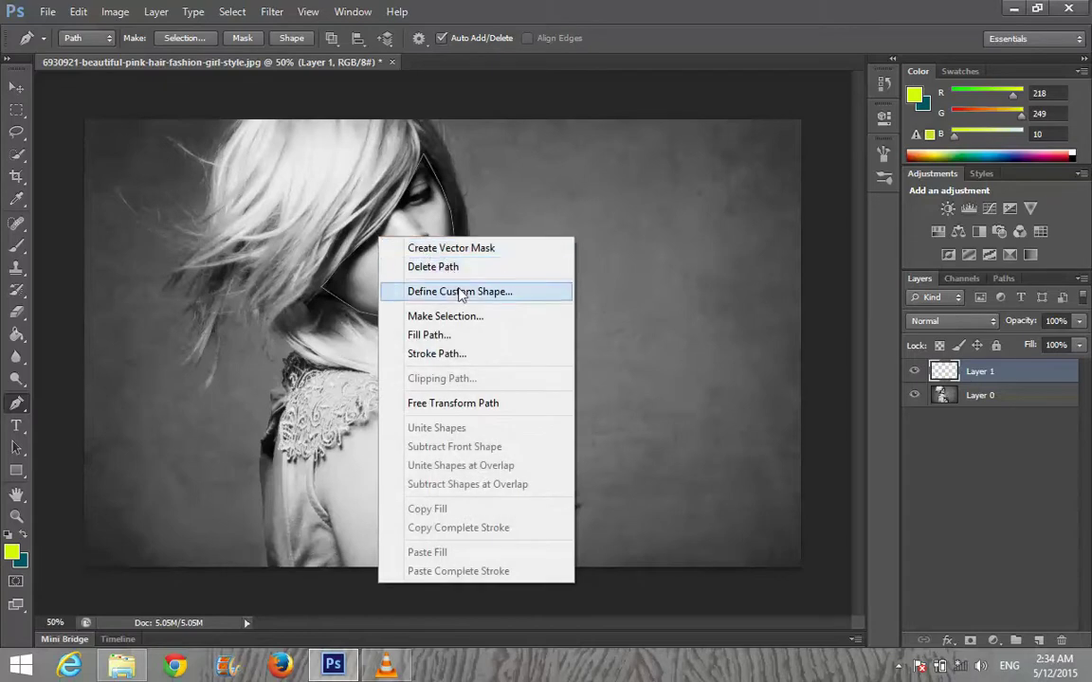
left_click(470, 316)
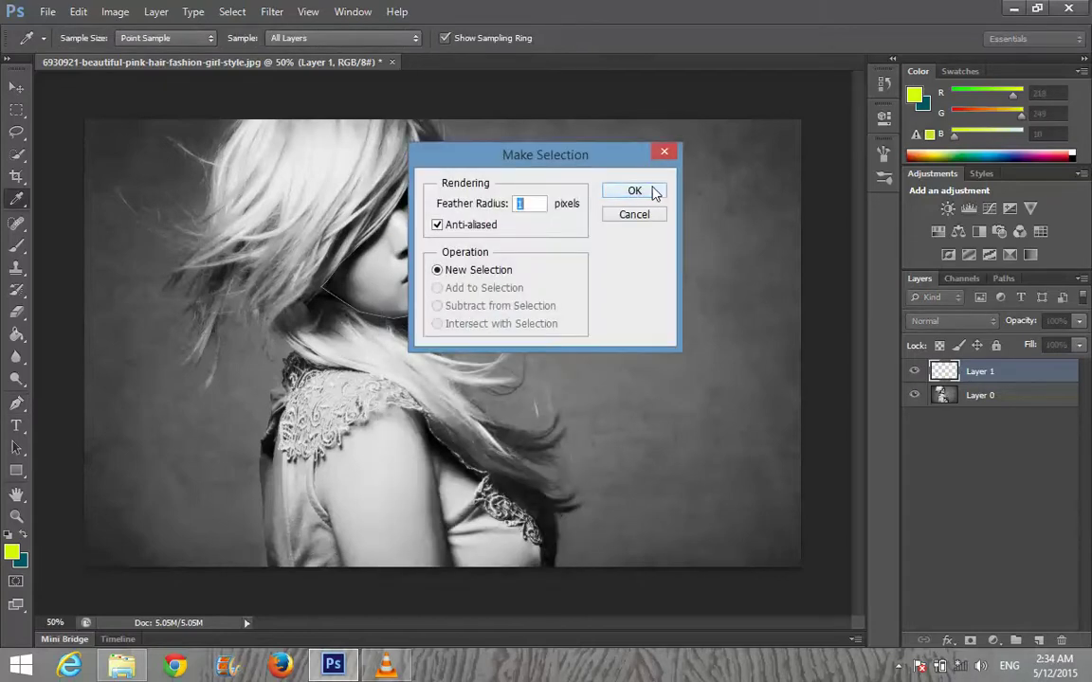
left_click(650, 191)
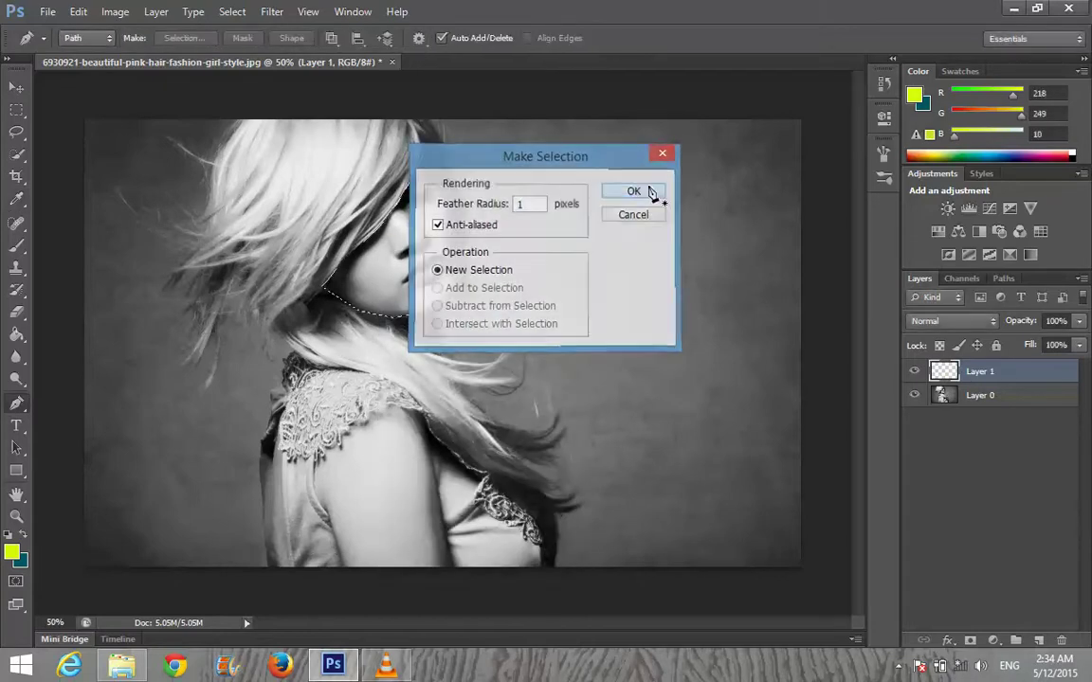
left_click(16, 335)
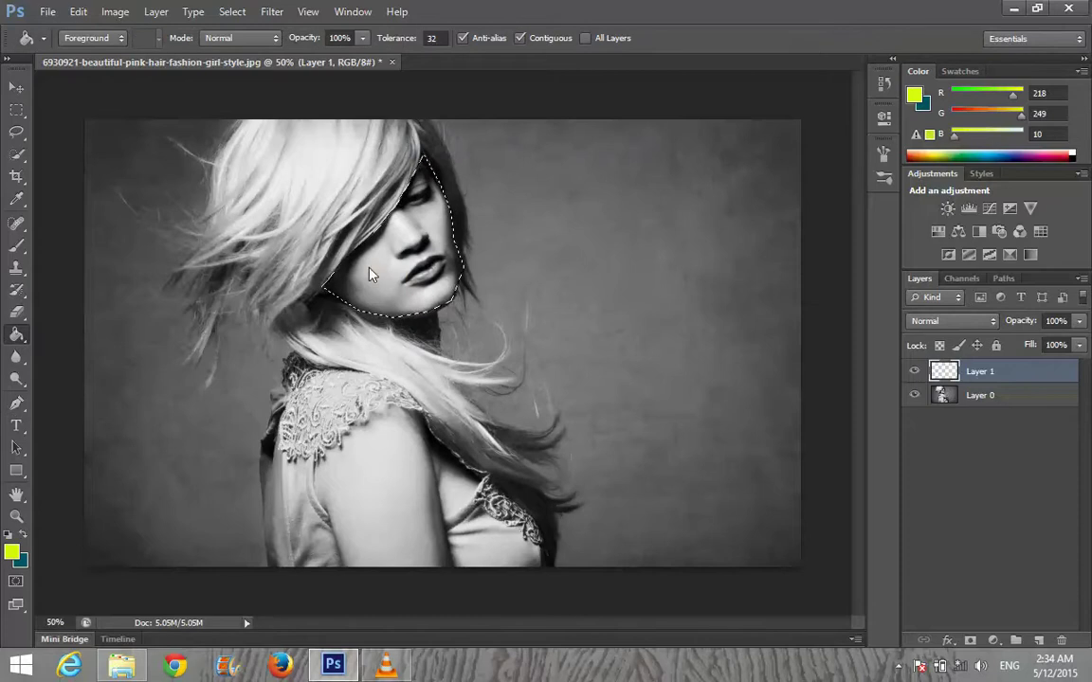
left_click(335, 250)
Step: Set Layer 1's blend mode to Multiply
left_click(976, 321)
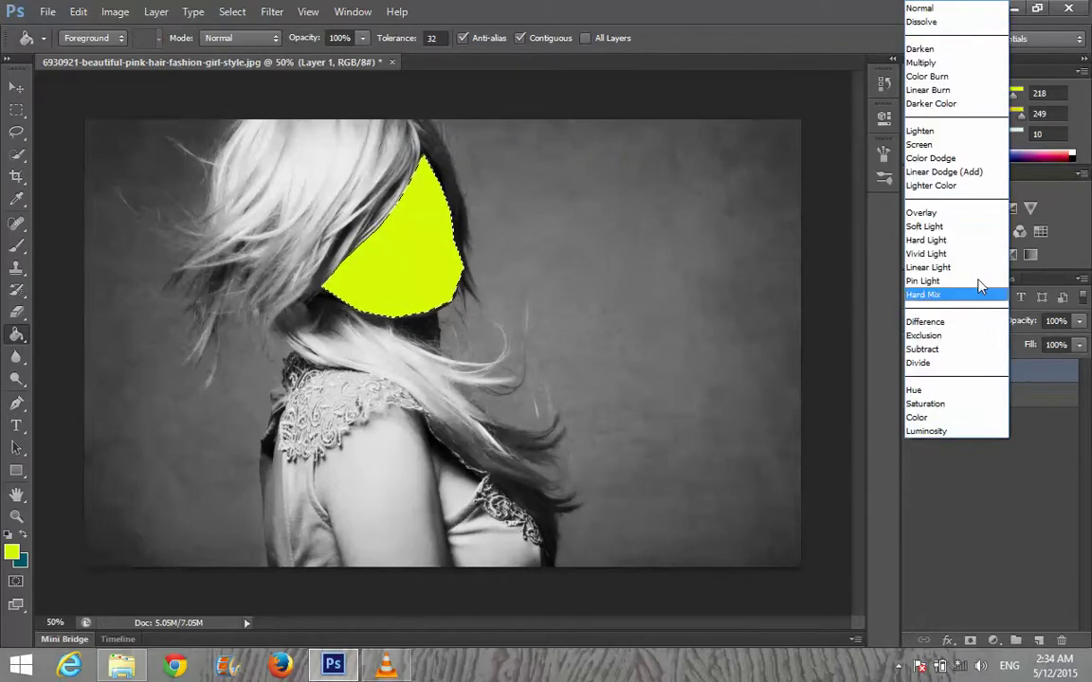
left_click(921, 62)
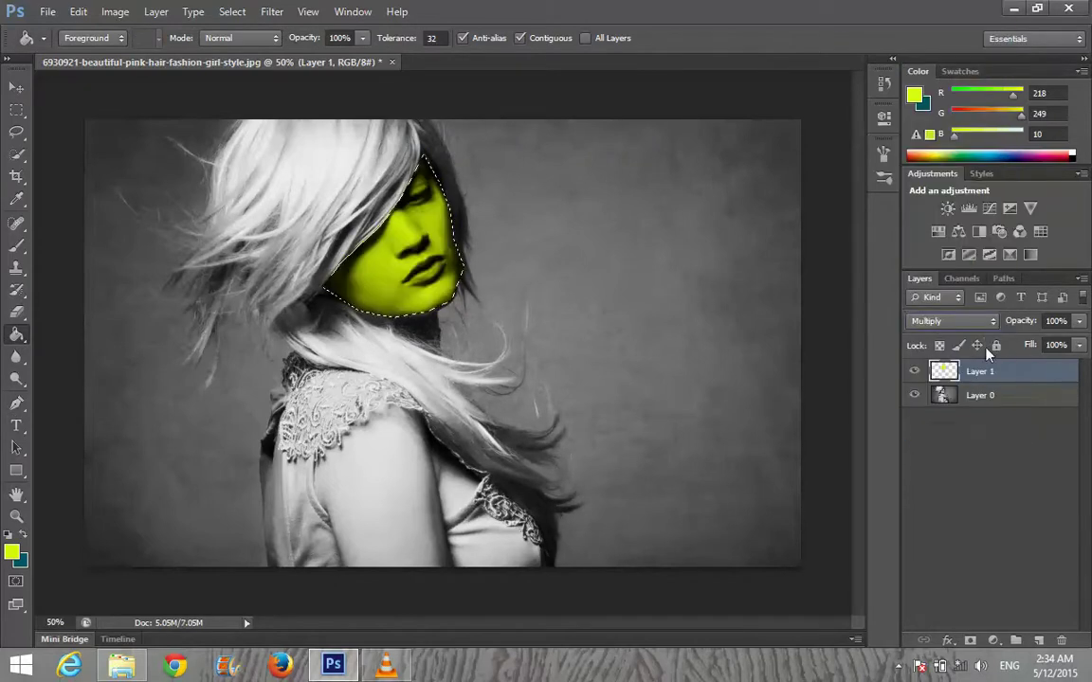
left_click(990, 446)
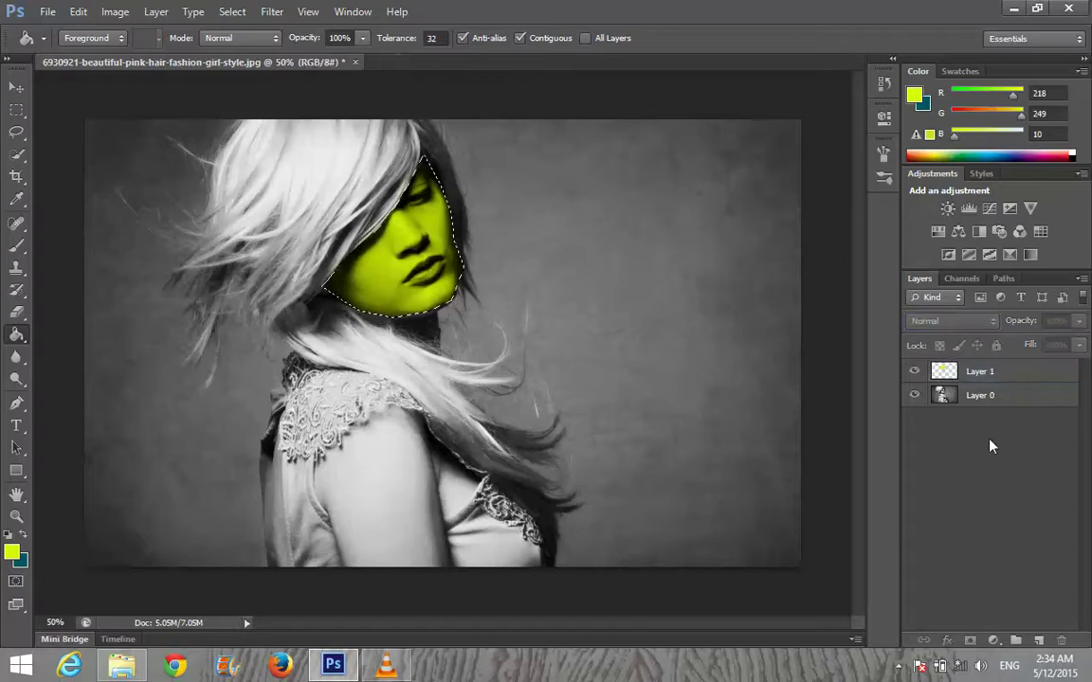
left_click(898, 666)
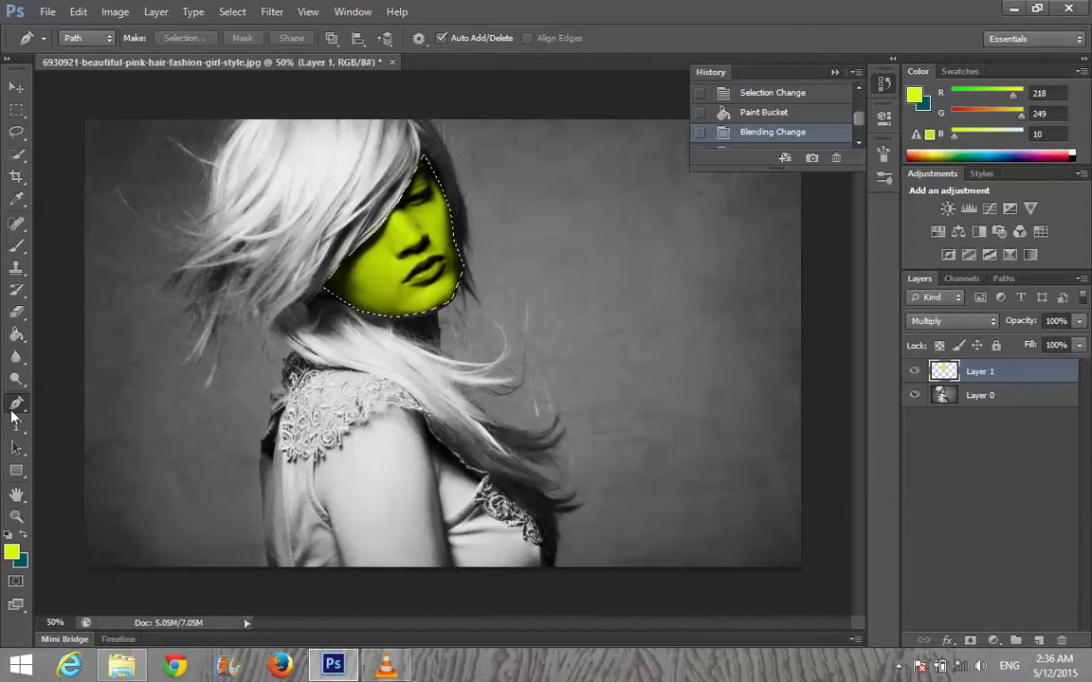
Step: Change the foreground colour from yellow-green to cyan
left_click(13, 554)
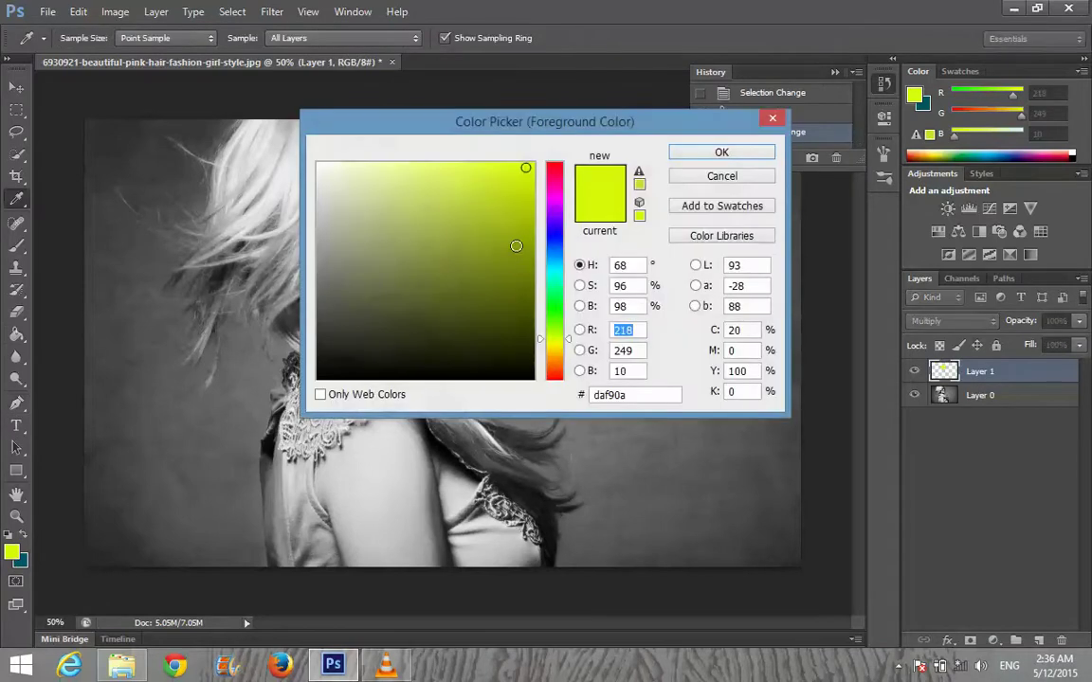
left_click_drag(555, 338, 555, 272)
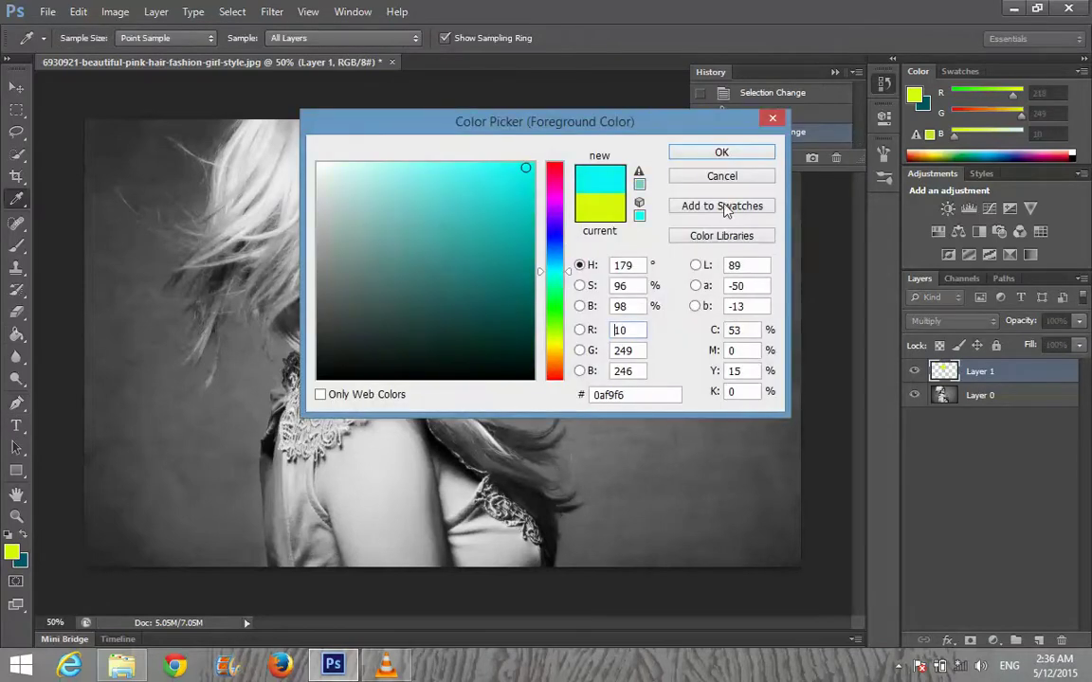
left_click(715, 152)
Step: Trace a closed Pen path around the woman's upper arm
key("p")
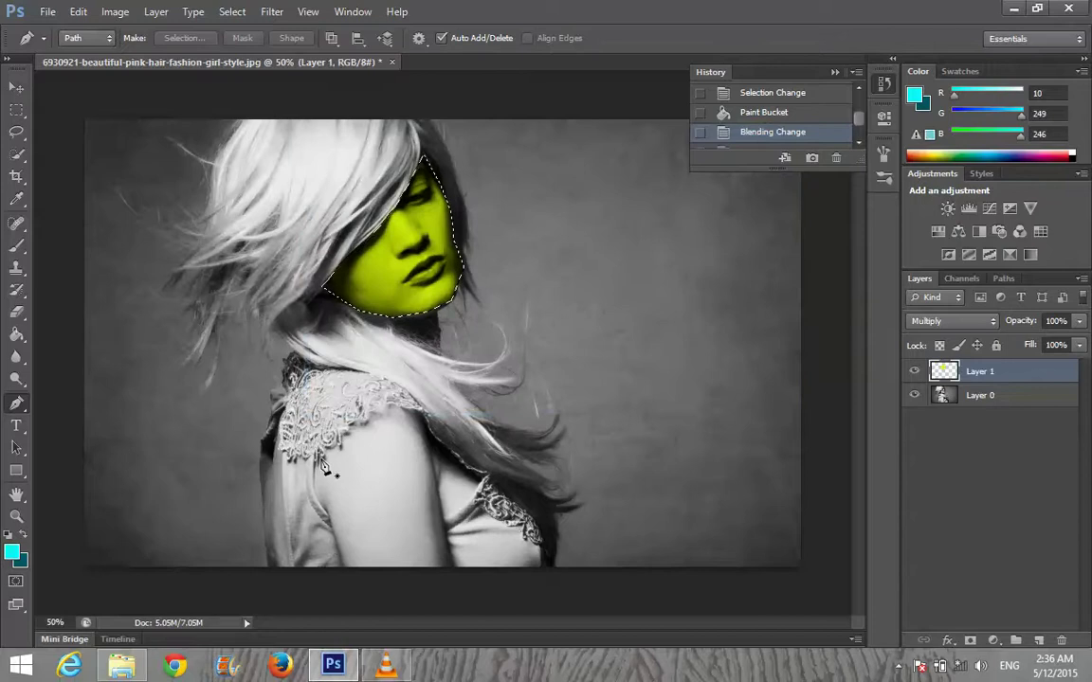
left_click(292, 409)
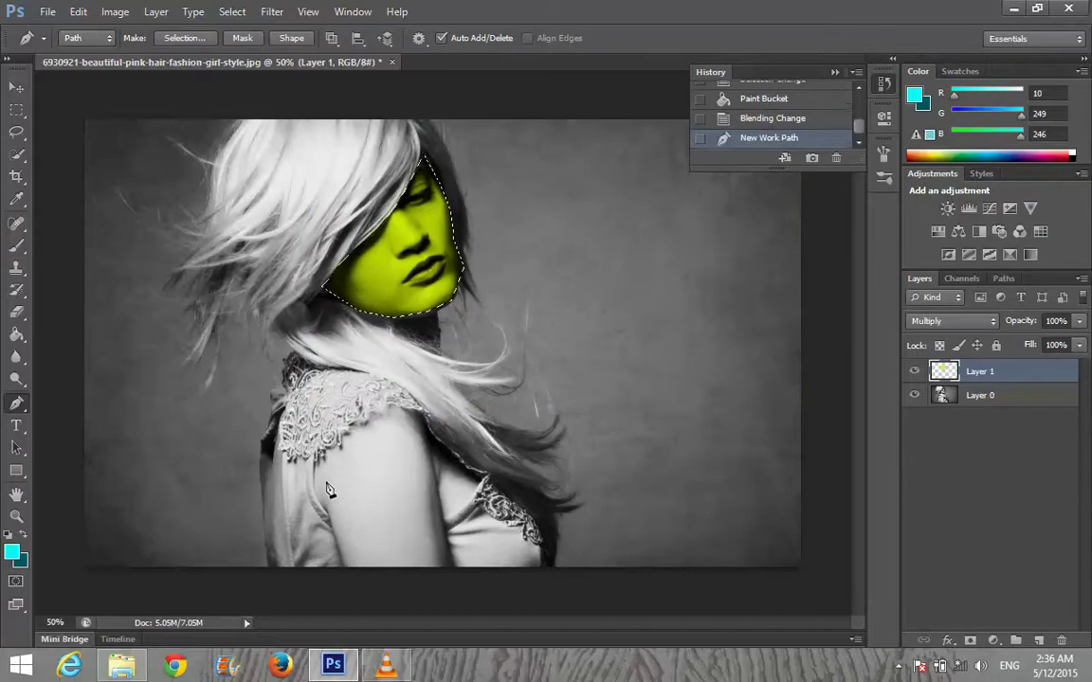
left_click(326, 482)
left_click(326, 519)
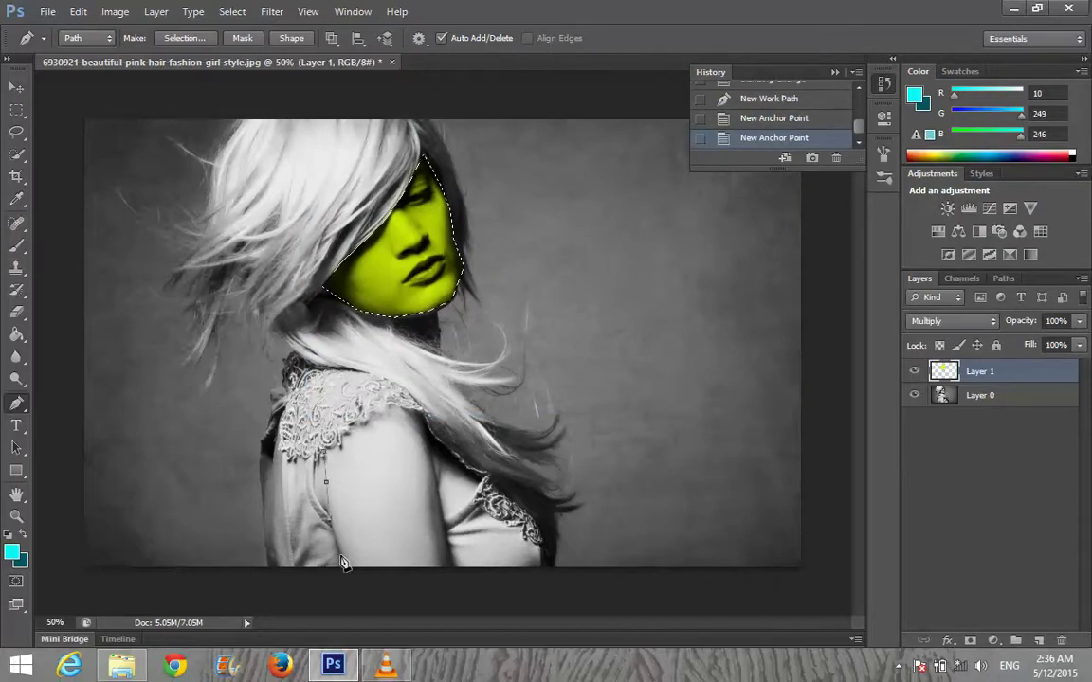
left_click(340, 556)
left_click(348, 572)
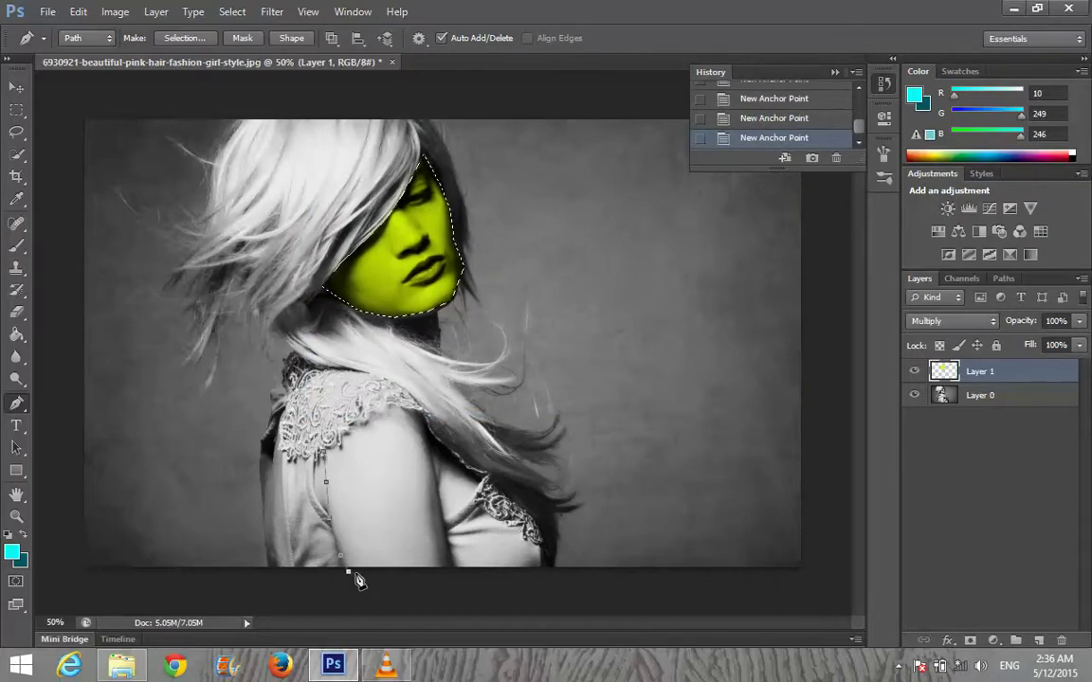
left_click(418, 587)
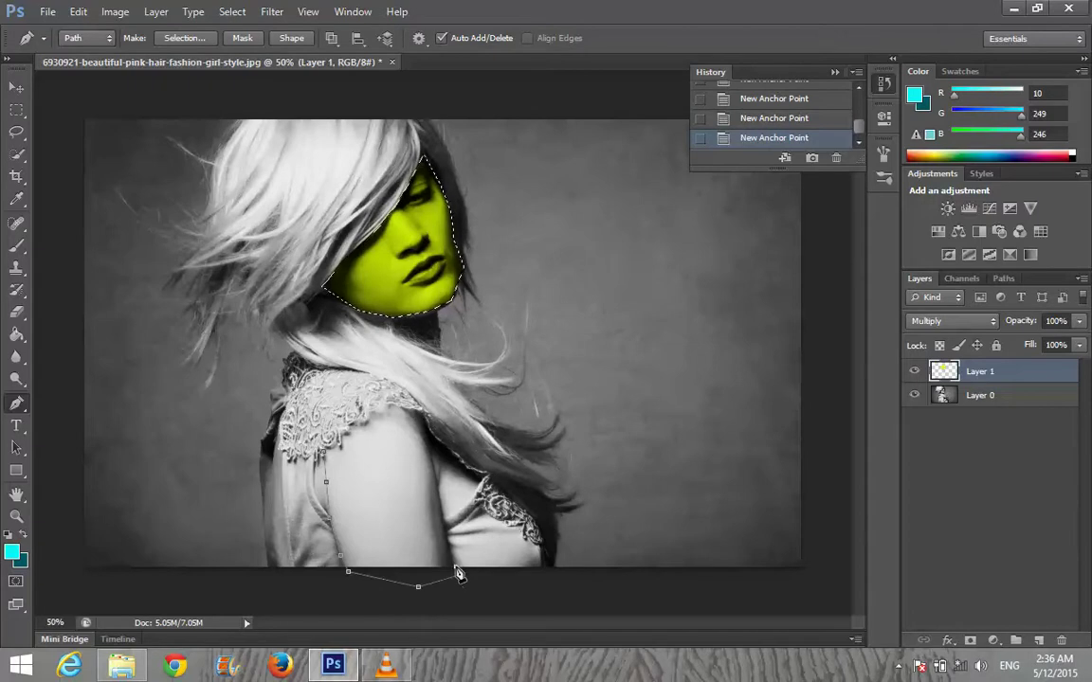
left_click(458, 575)
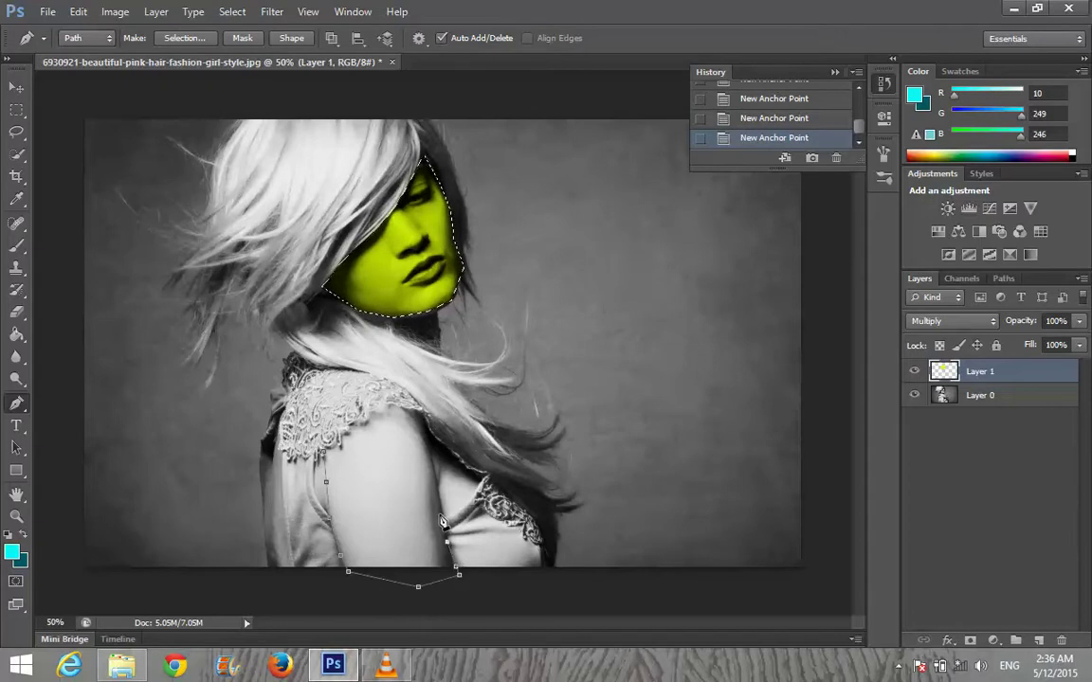
left_click(446, 519)
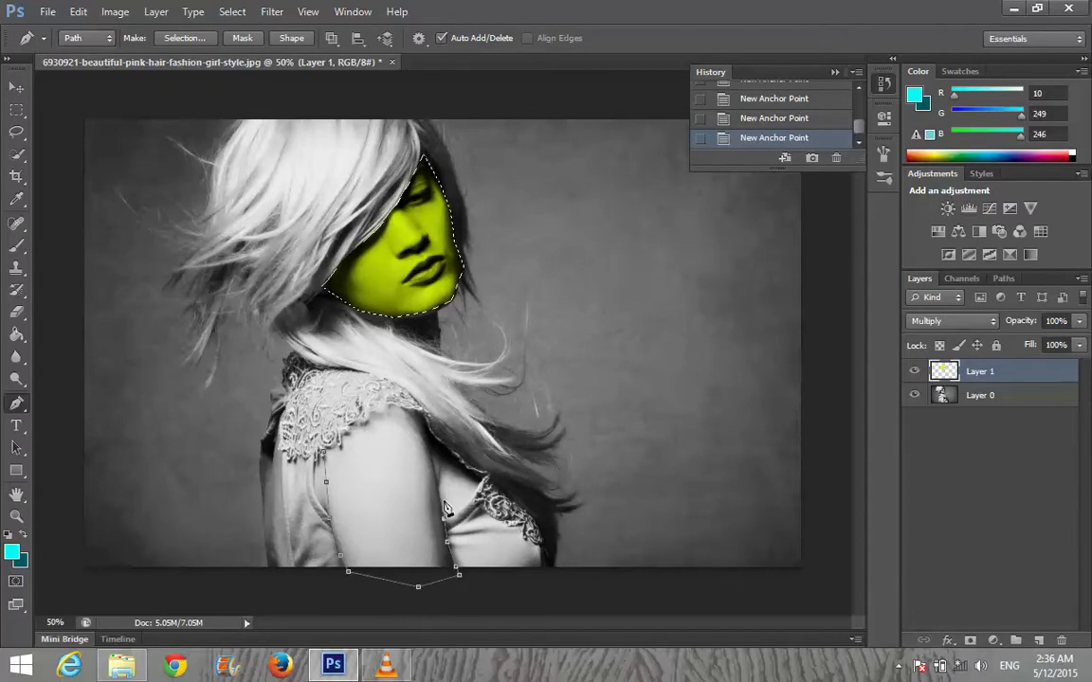
left_click(419, 415)
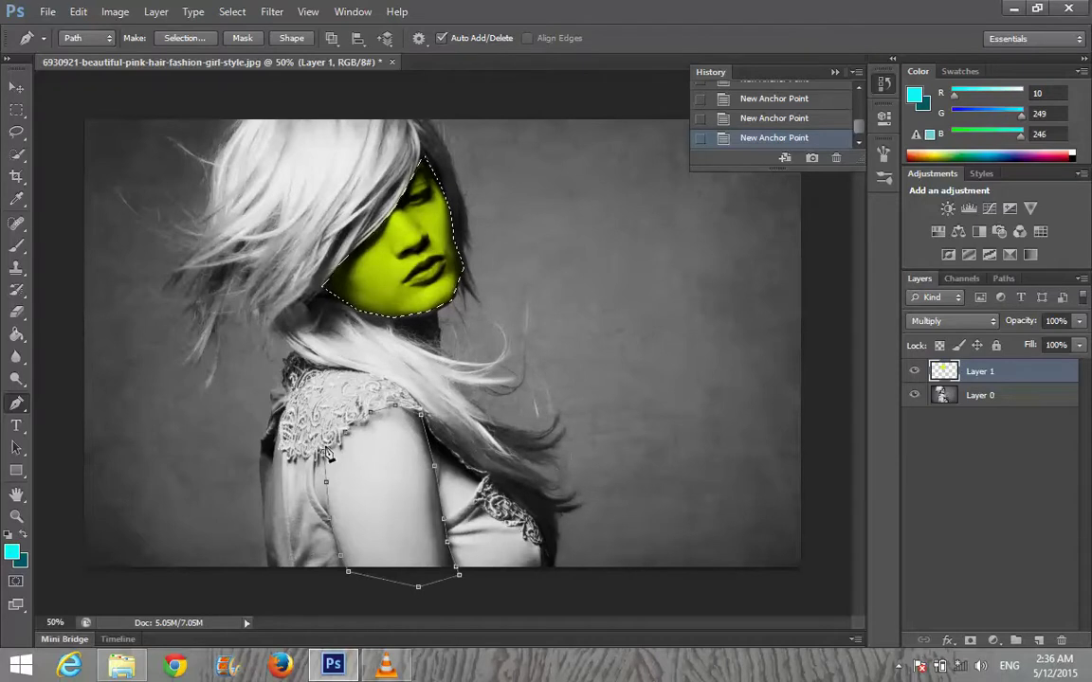
left_click(297, 415)
Step: Make the arm path a selection, fill it cyan, and add a new empty layer
right_click(375, 504)
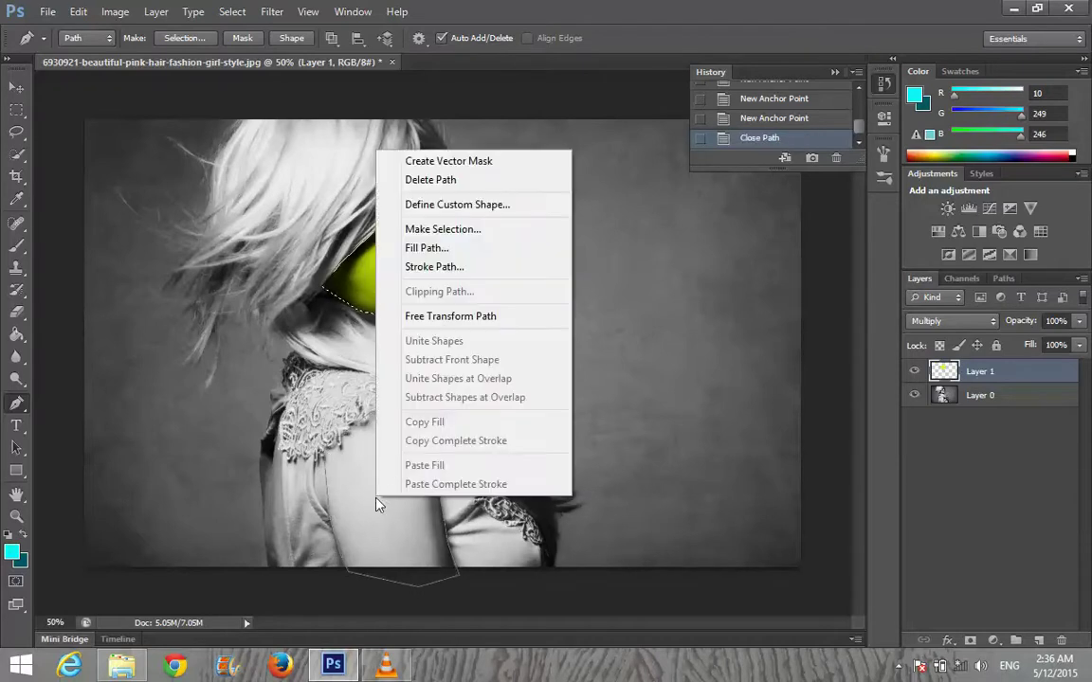
left_click(485, 227)
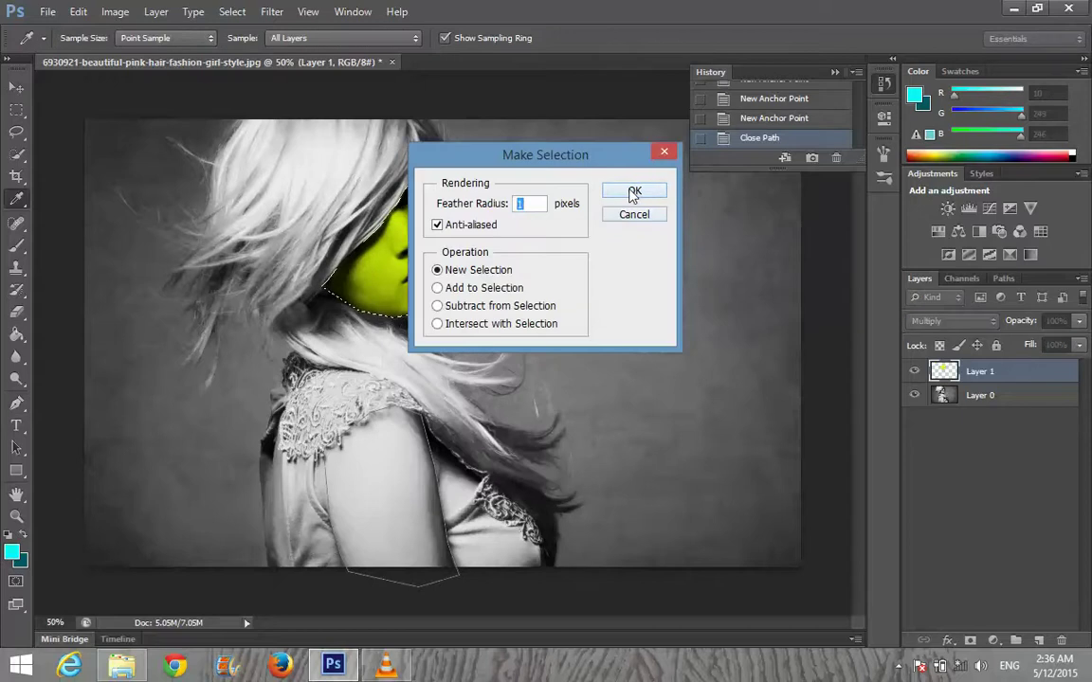
left_click(634, 191)
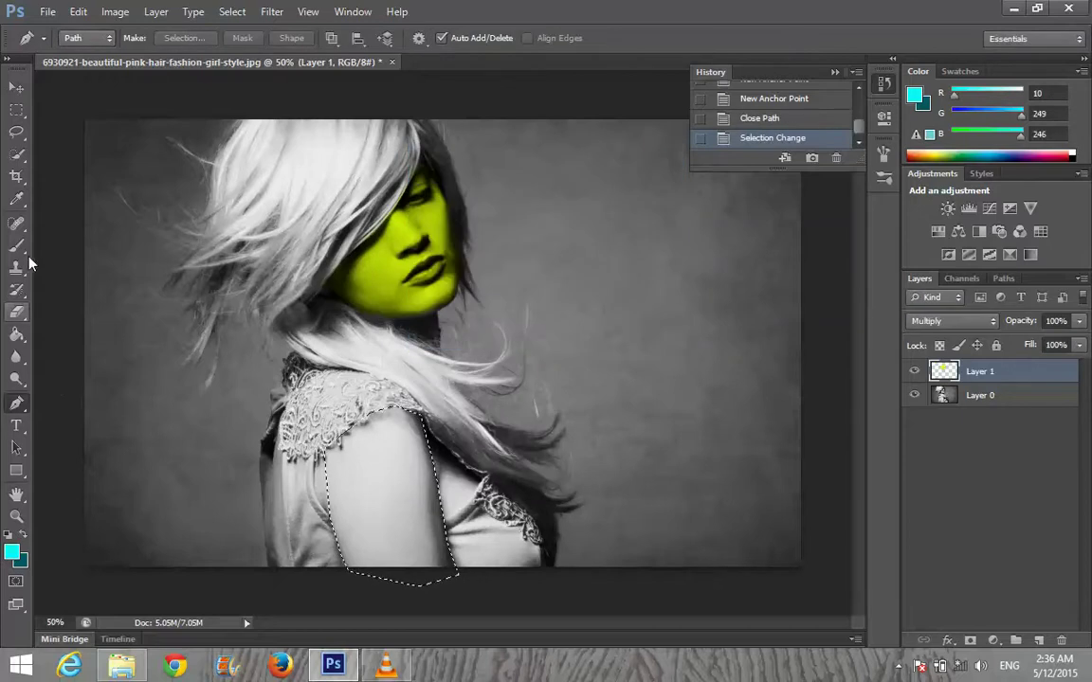
left_click(16, 335)
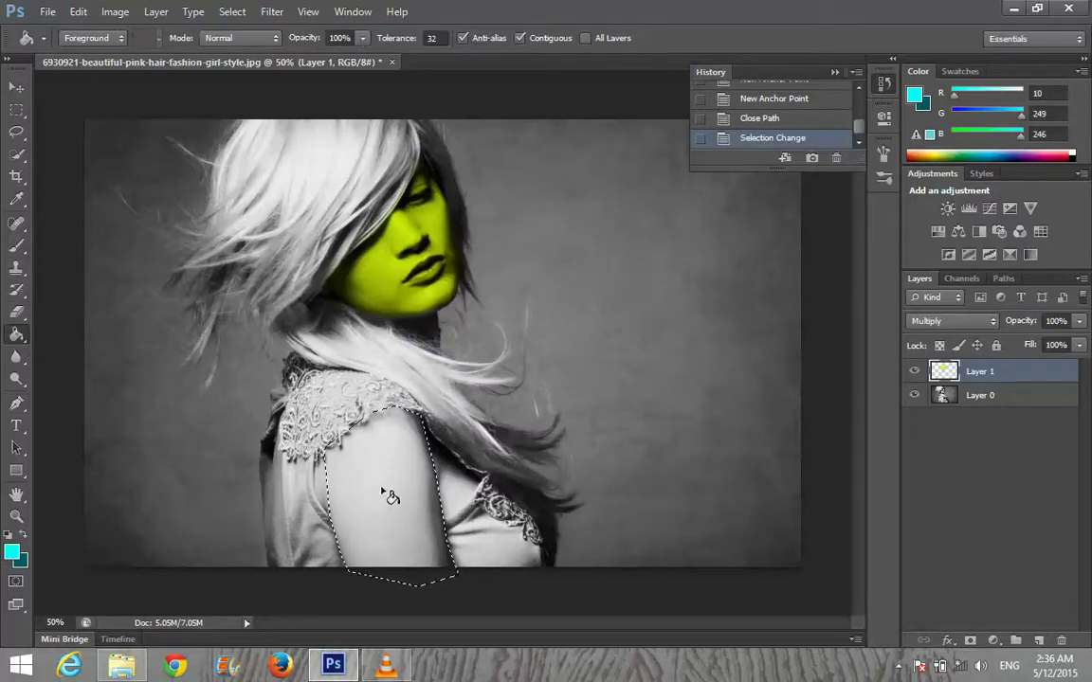
left_click(385, 495)
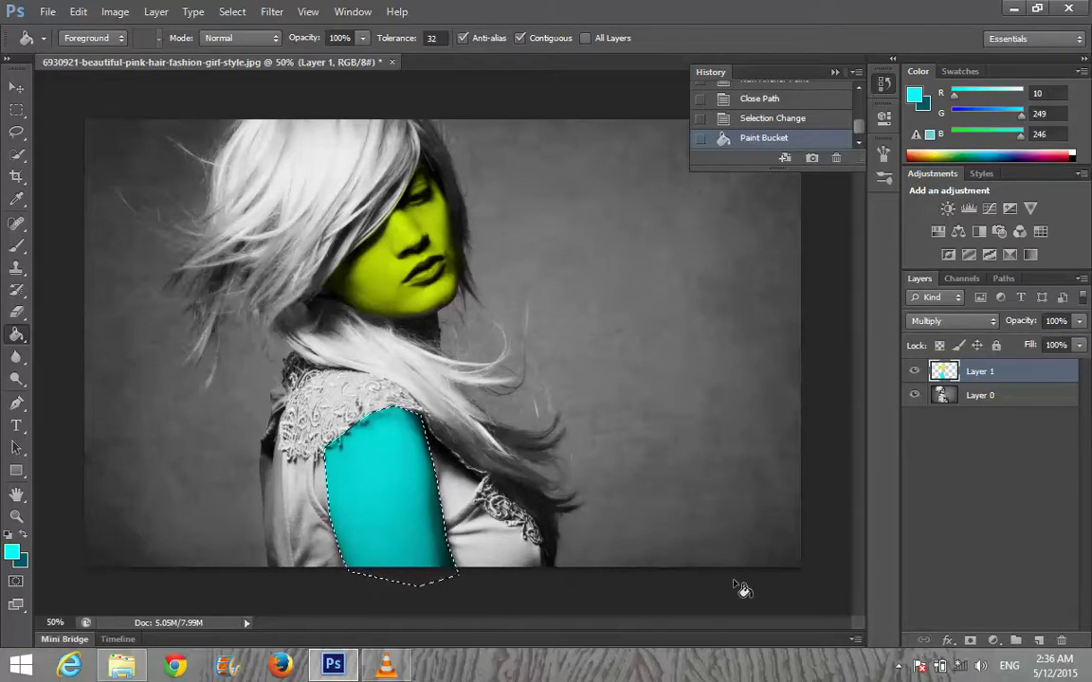
left_click(1038, 641)
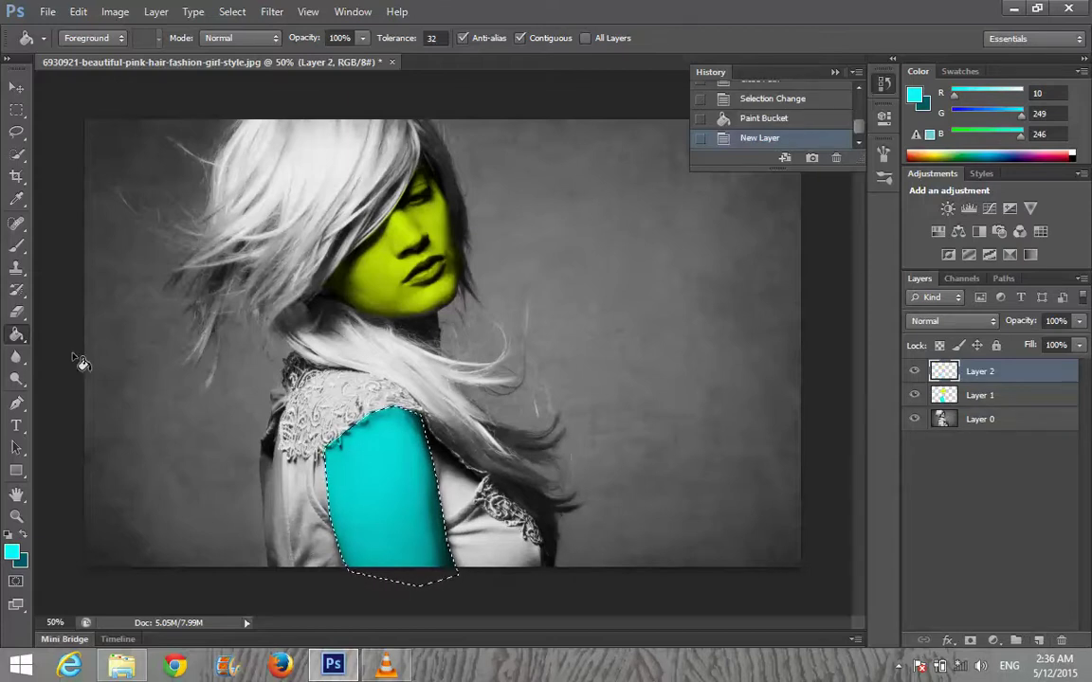
Step: Set the painting colour to purple (b30af9), ready to draw paths again
left_click(11, 555)
left_click_drag(548, 237, 558, 215)
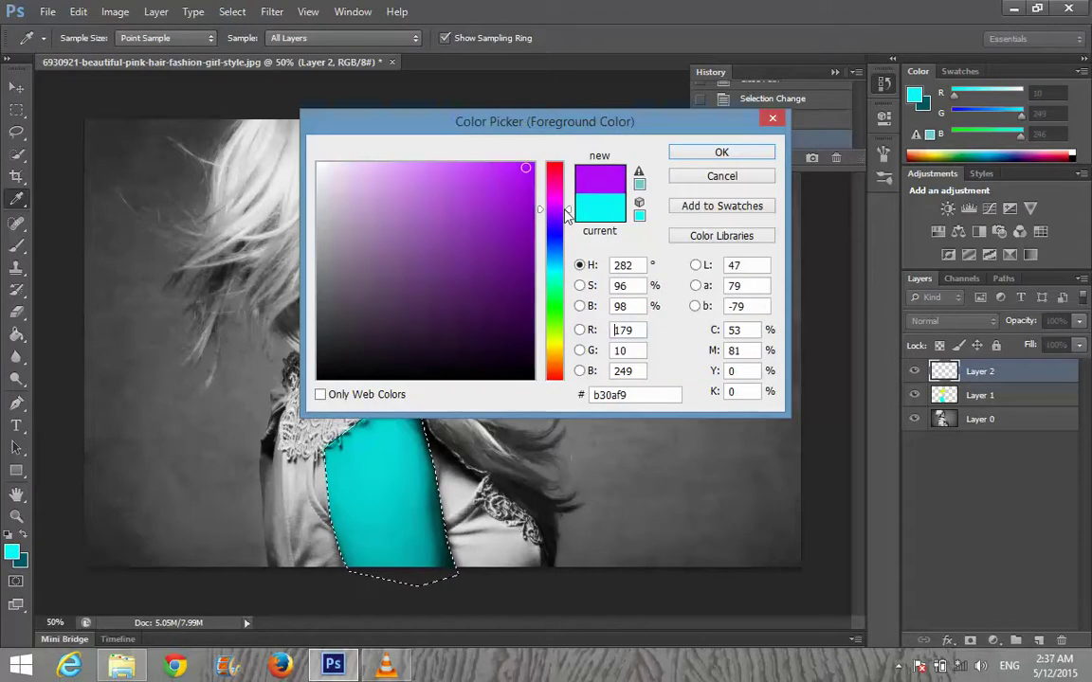
left_click(721, 151)
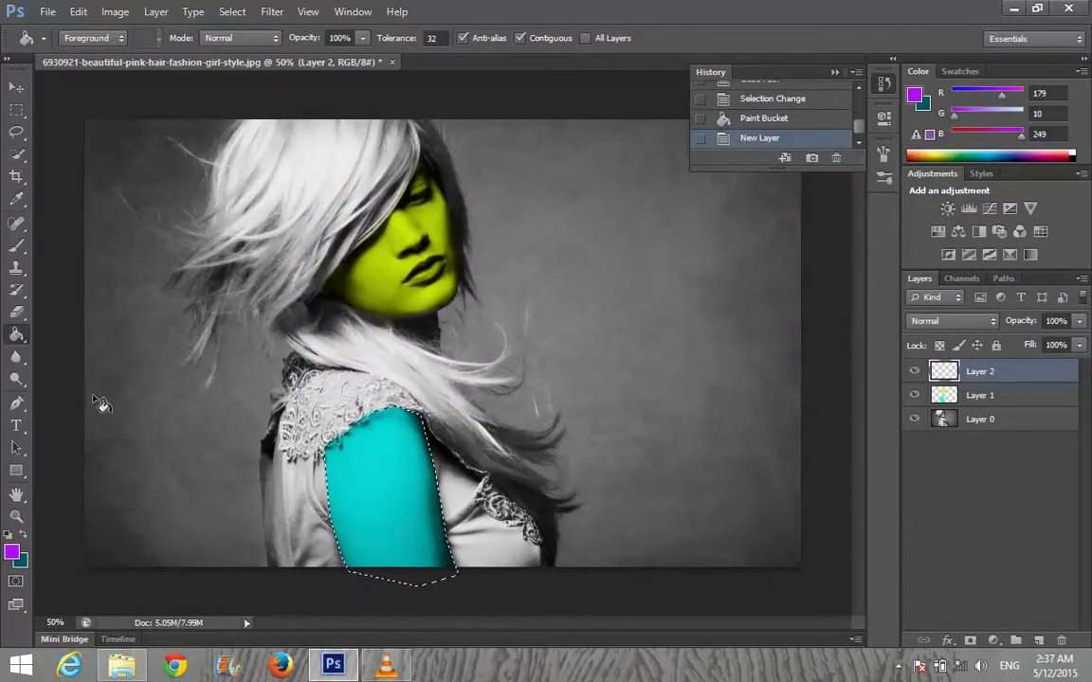
left_click(16, 402)
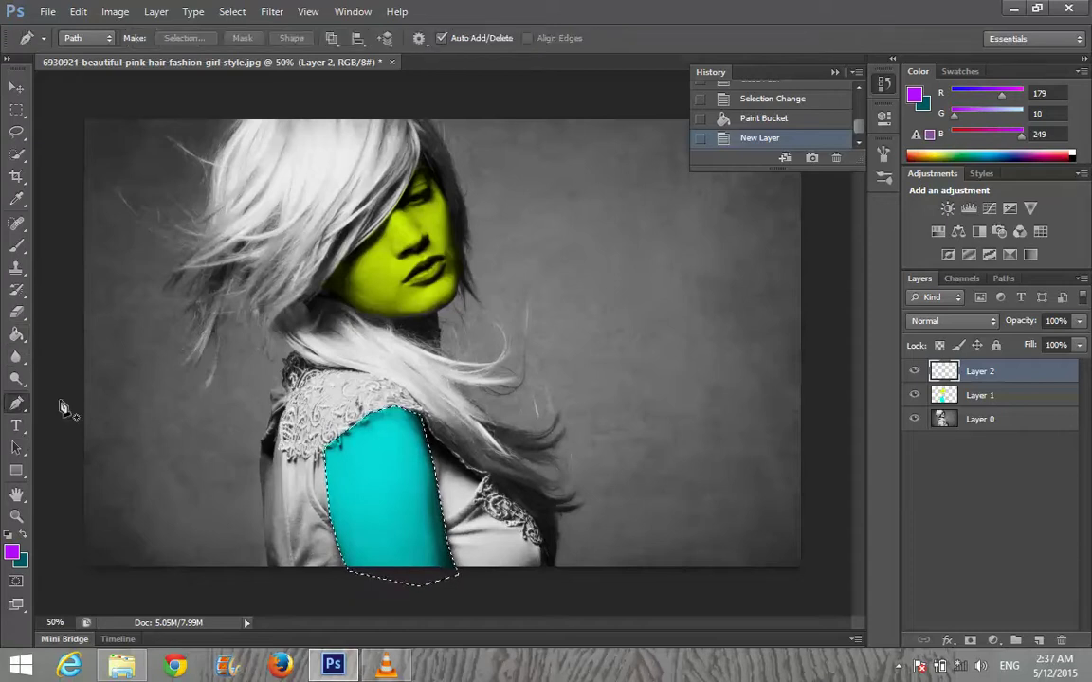
Step: Place path anchors from the shoulder lace down the top's edge to its bottom
left_click(286, 456)
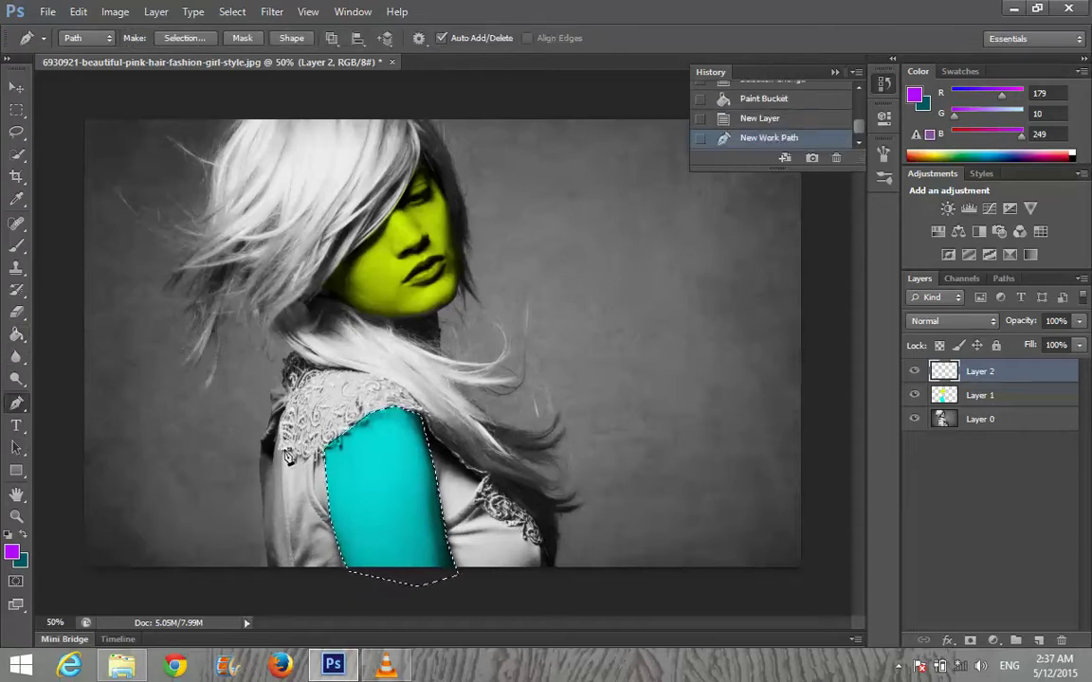
left_click(284, 455)
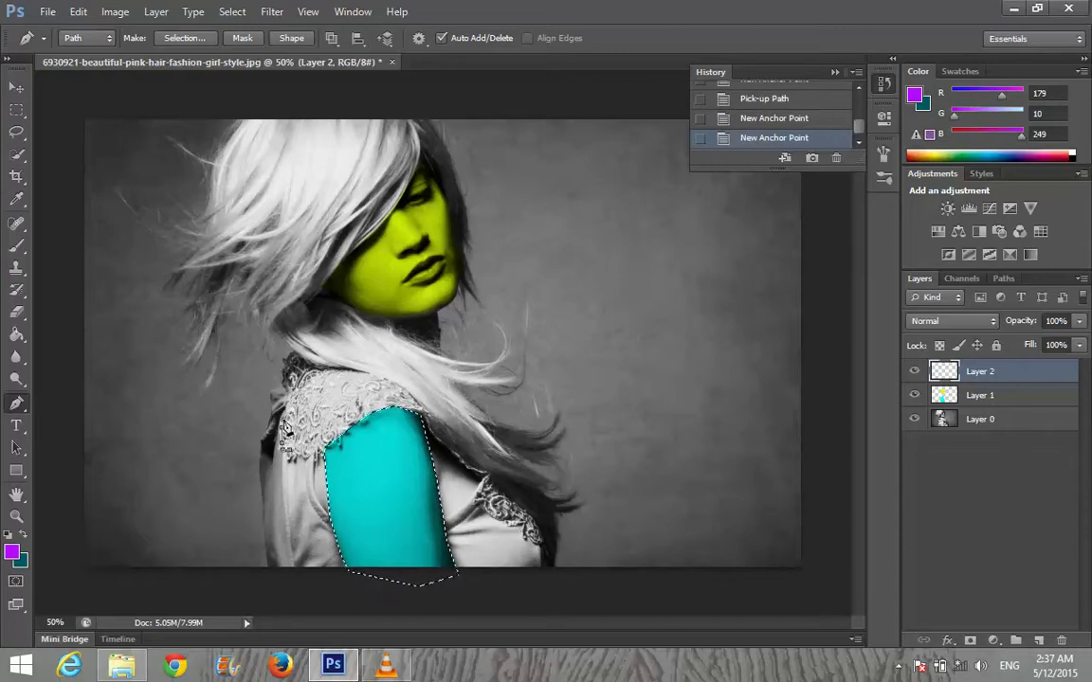
left_click(288, 420)
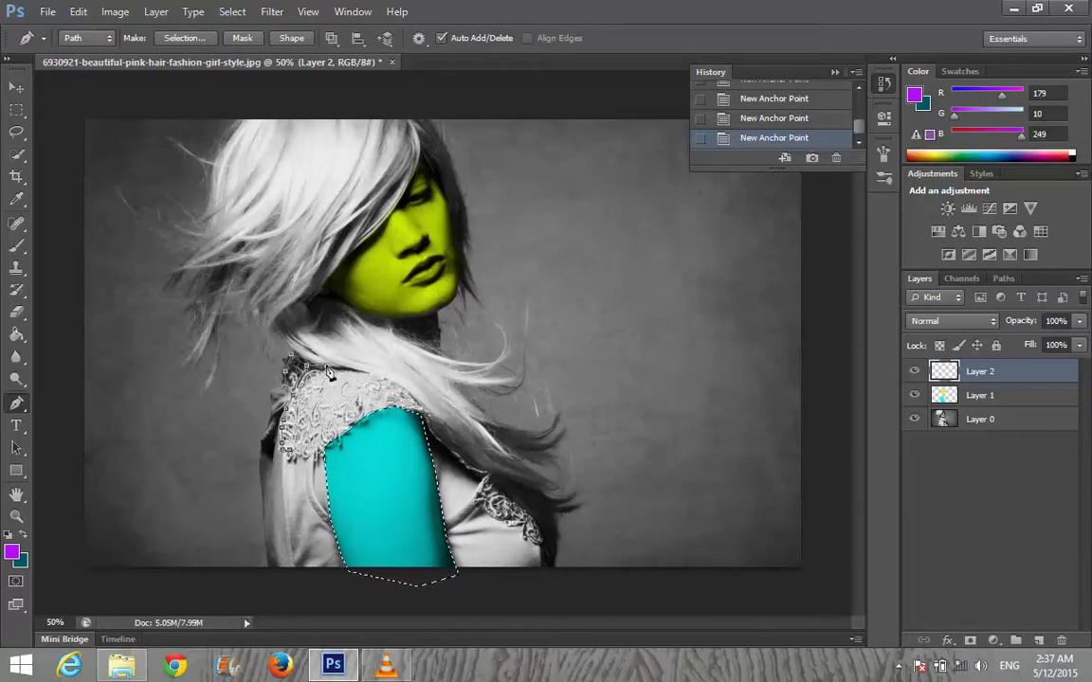
left_click(307, 365)
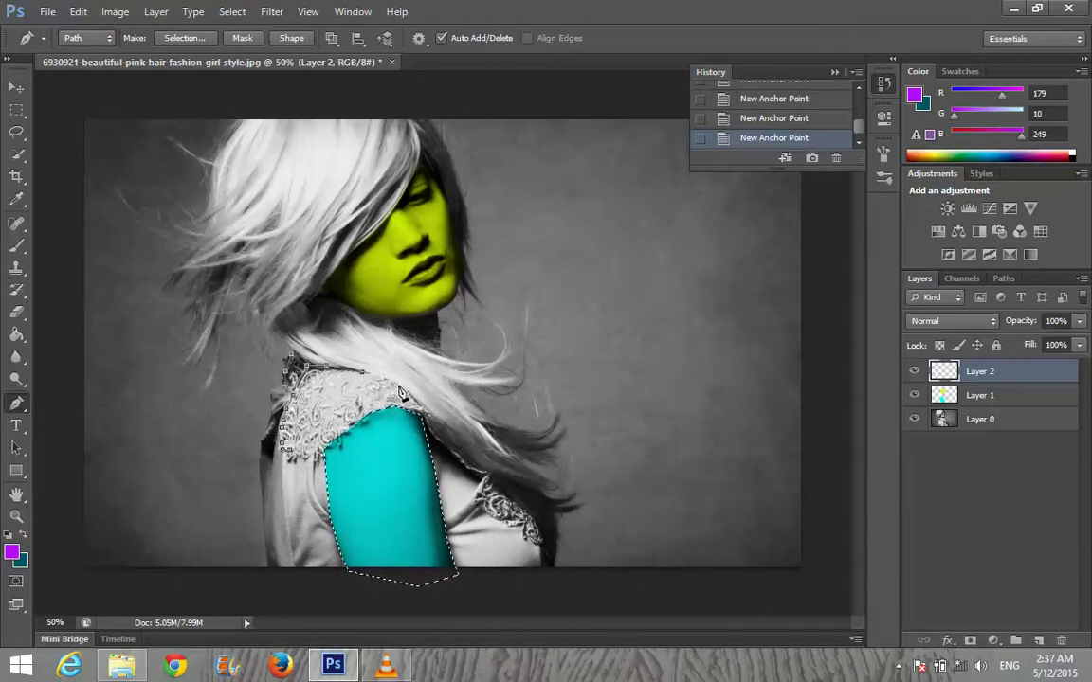
left_click(433, 428)
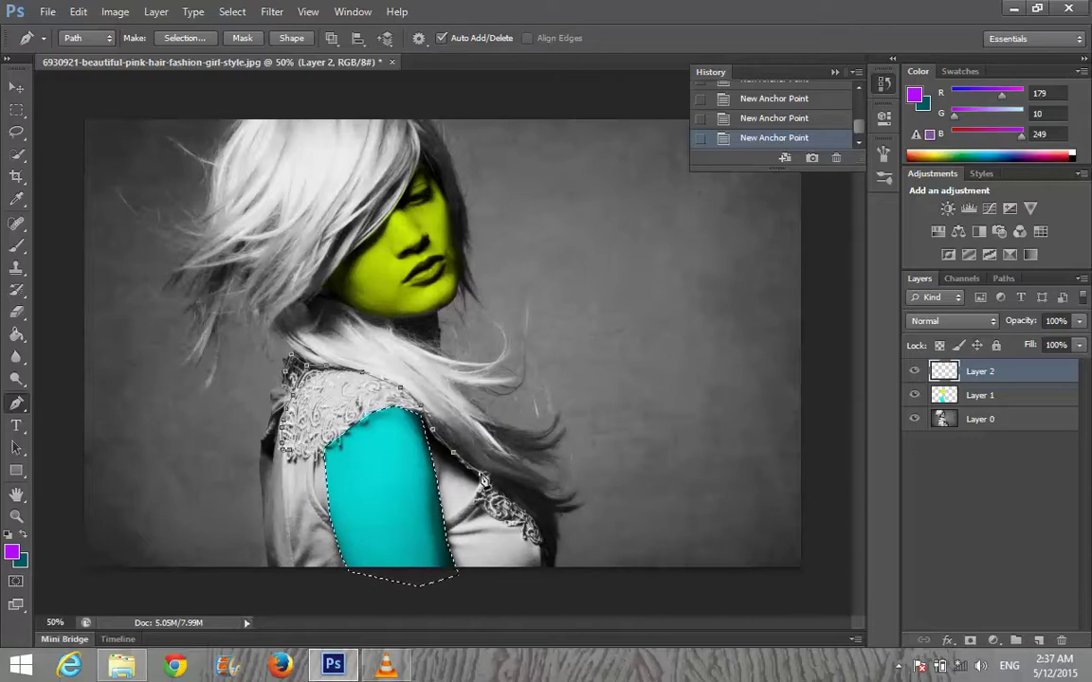
left_click(454, 453)
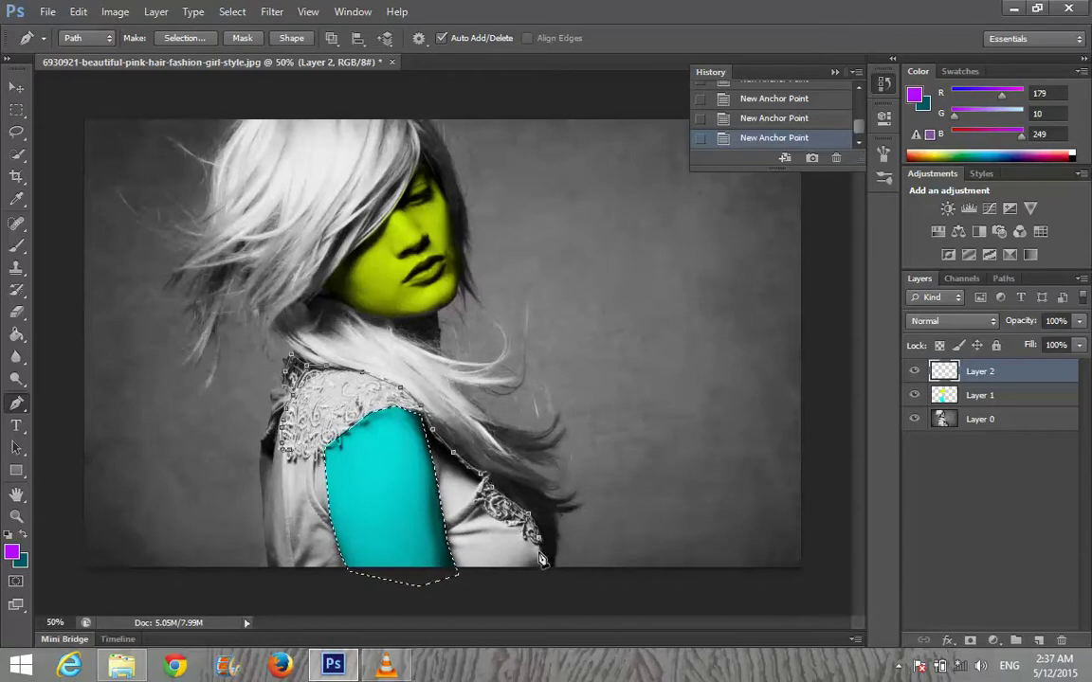
left_click(469, 573)
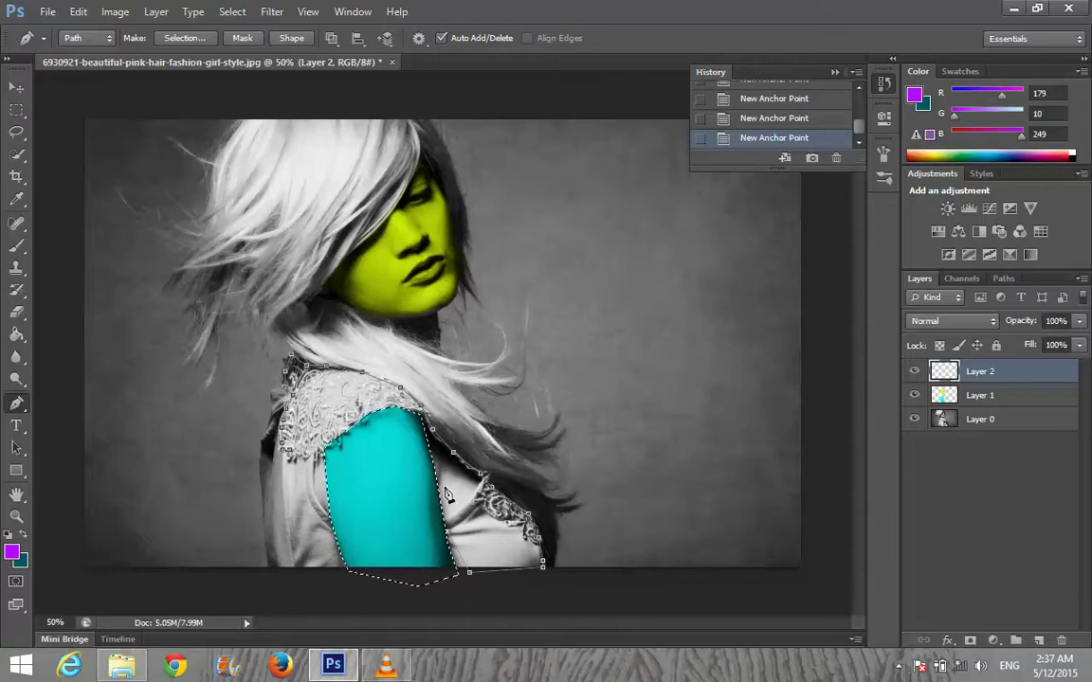
Step: Add anchors back along the shoulder, remove a stray anchor, and close the path
left_click(425, 426)
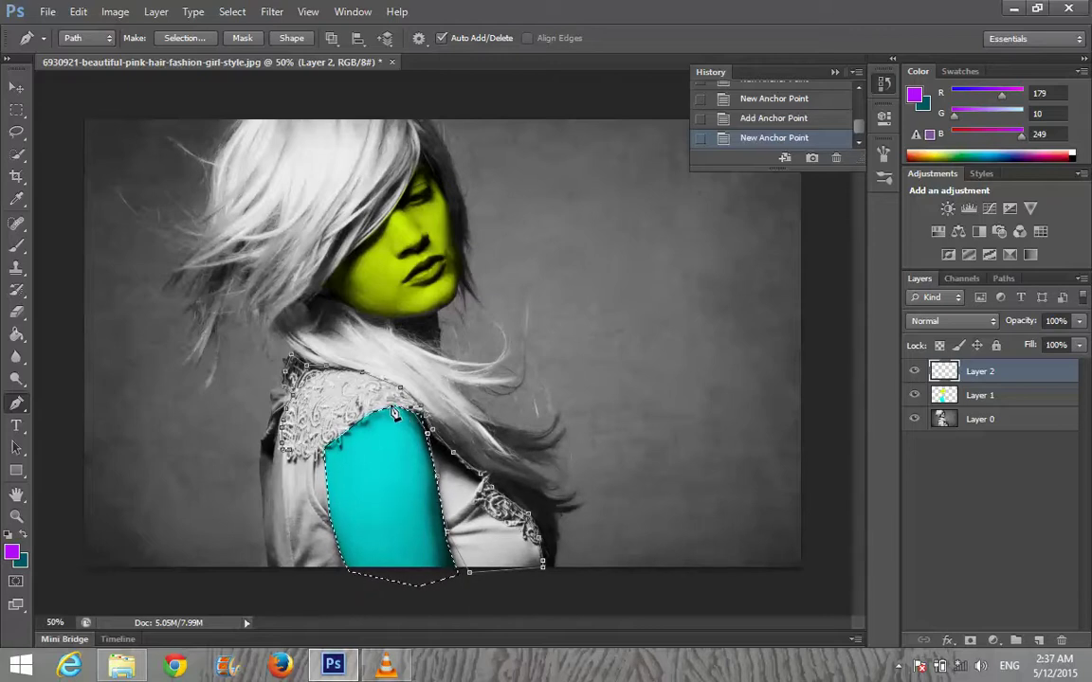
left_click(390, 411)
left_click(360, 427)
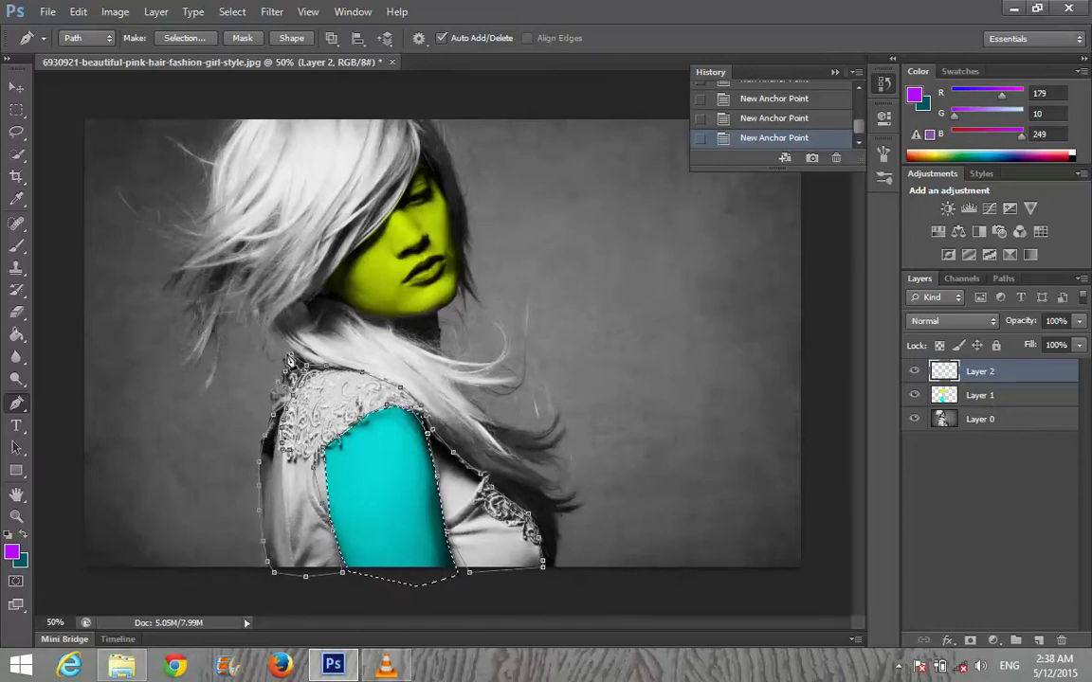
left_click(290, 361)
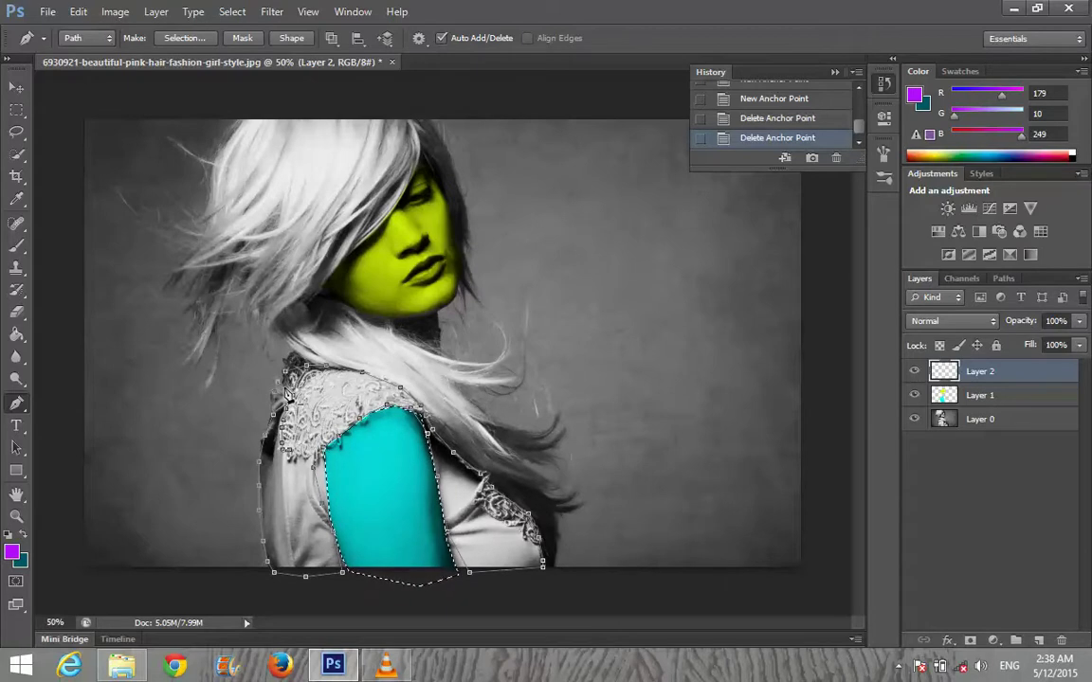
left_click(296, 459)
Step: Turn the top's path into a selection and Paint Bucket fill it purple
right_click(293, 467)
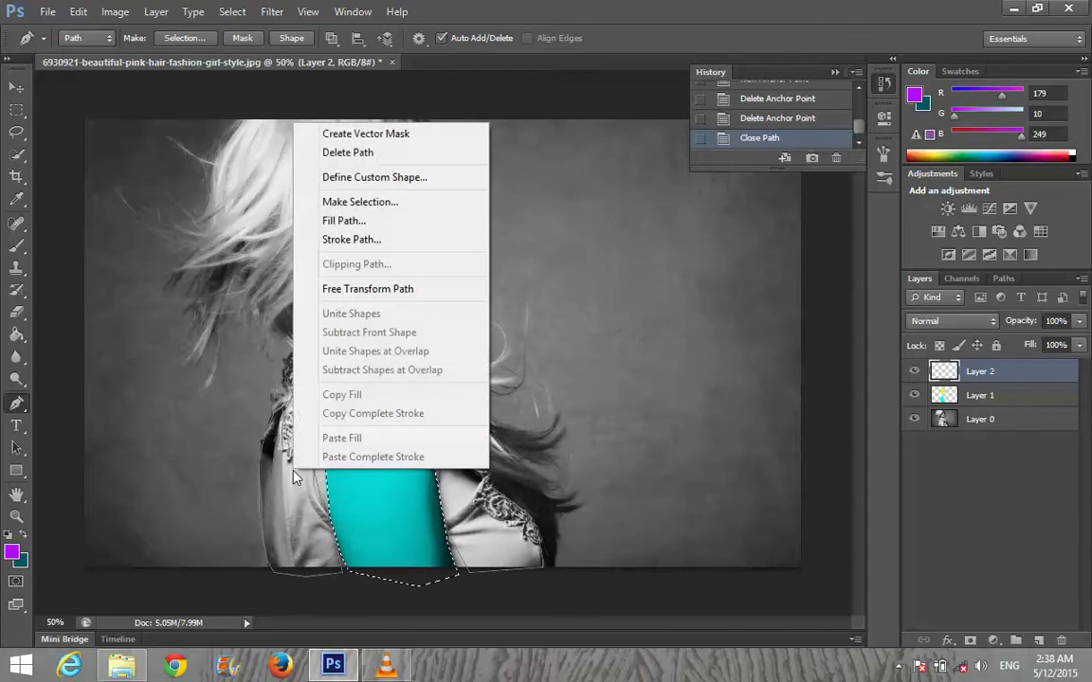
left_click(426, 202)
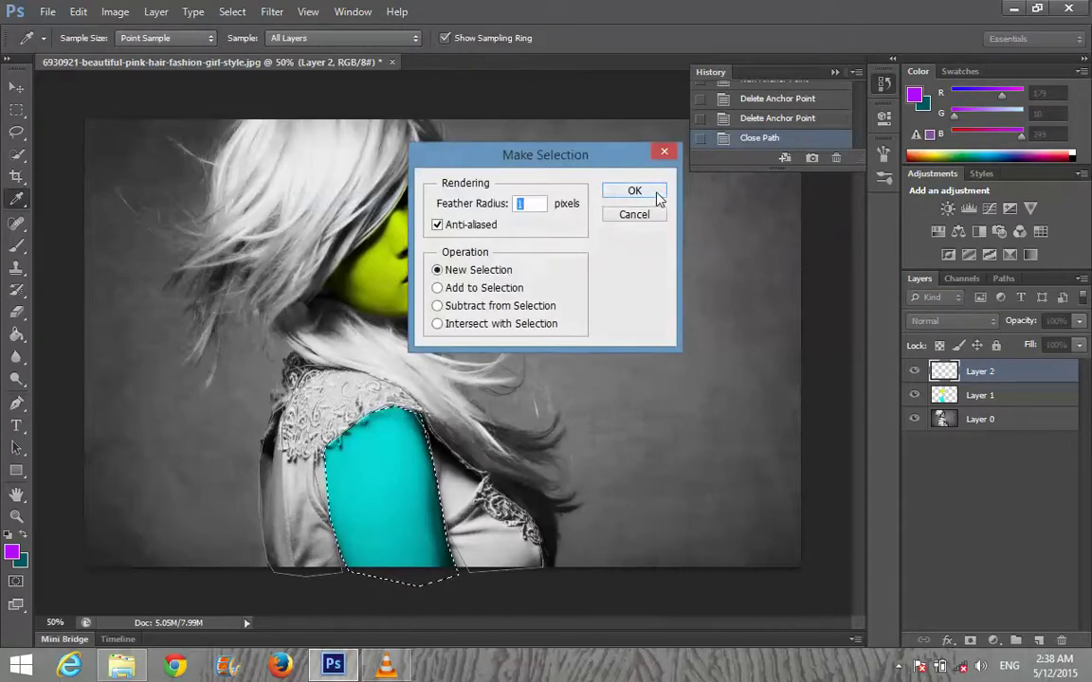
left_click(658, 195)
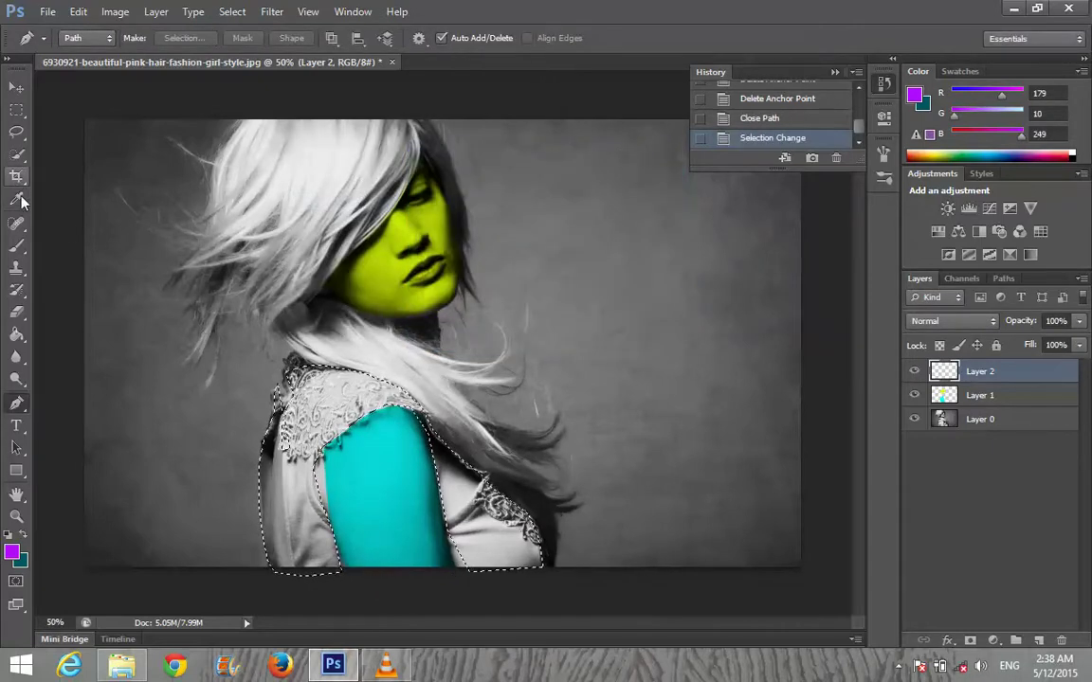
left_click(16, 334)
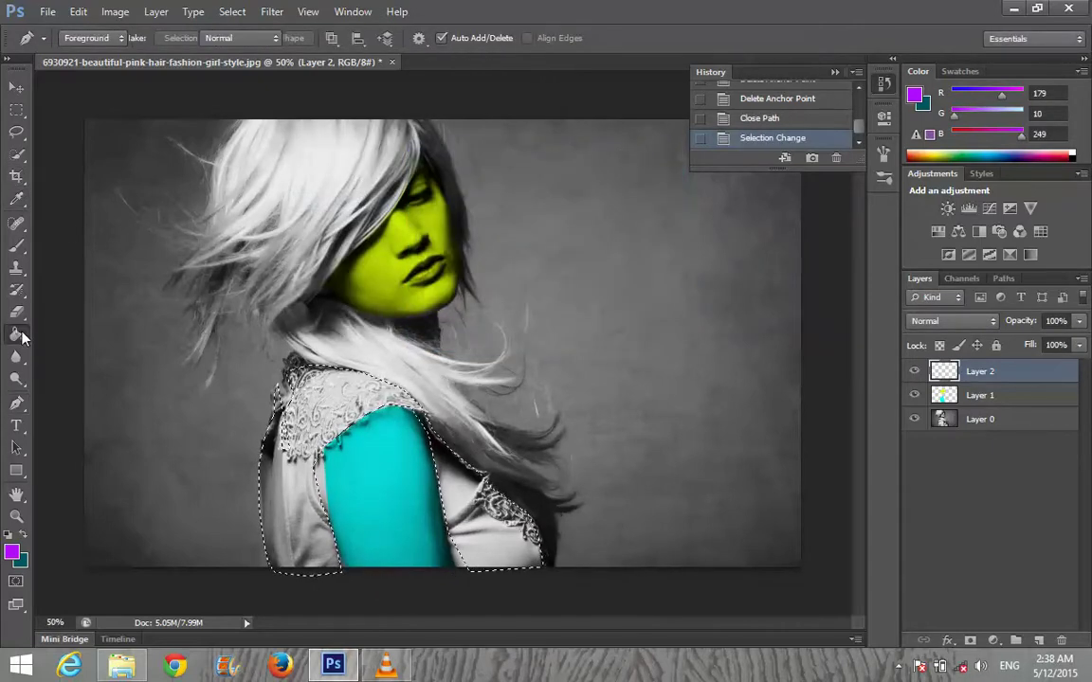
left_click(291, 468)
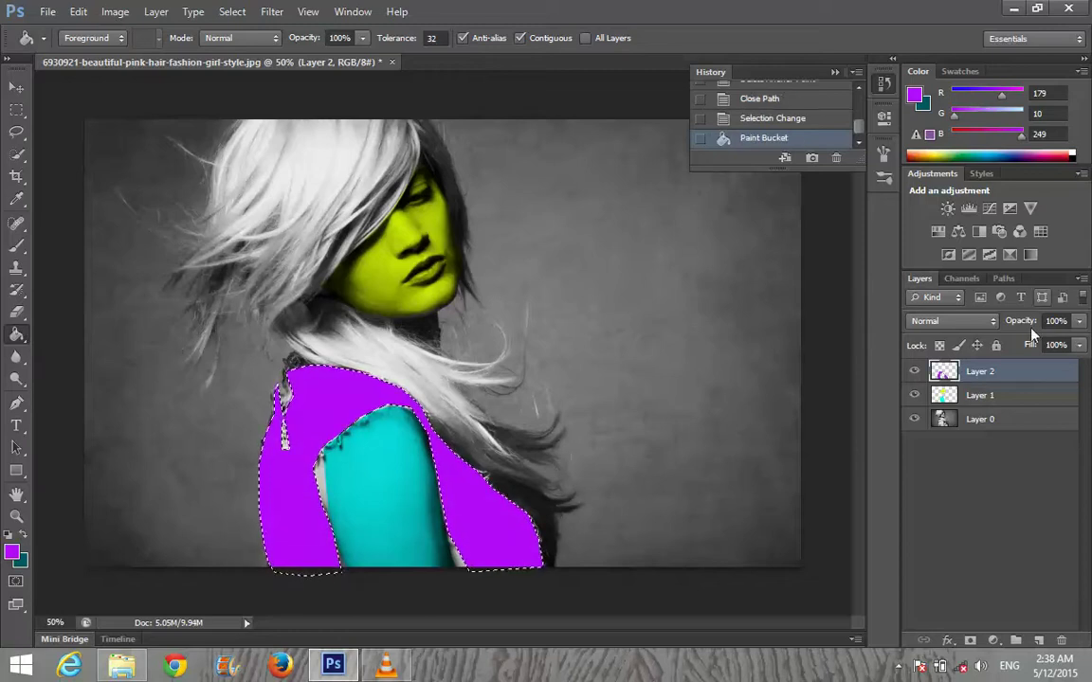
Step: Set Layer 2's blend mode to Multiply
left_click(950, 320)
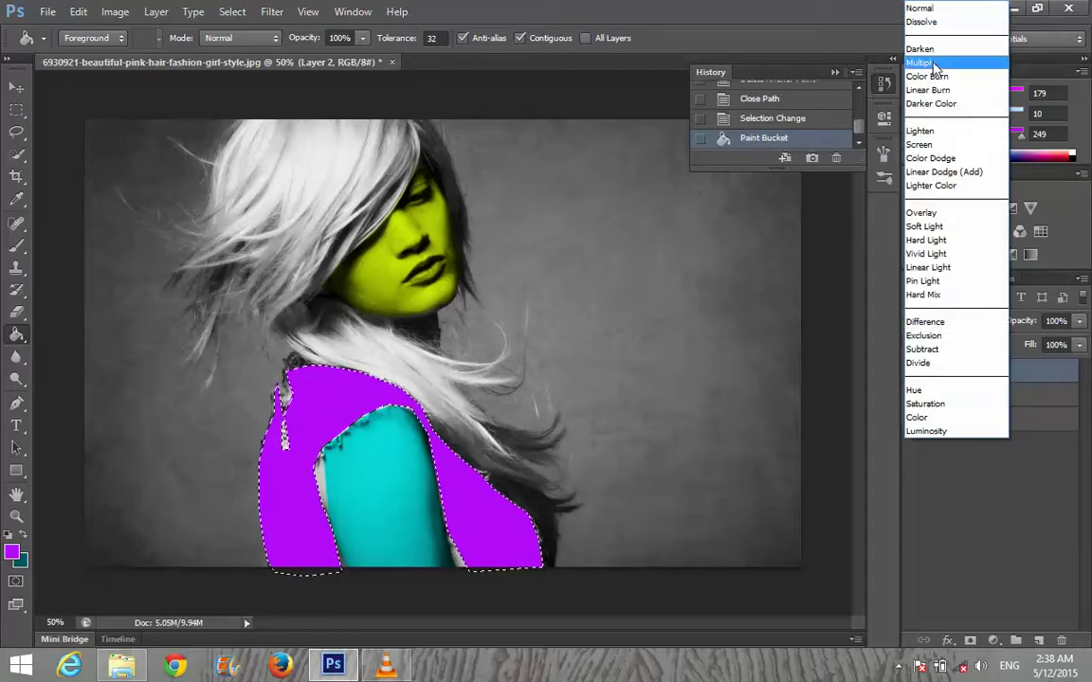
left_click(922, 63)
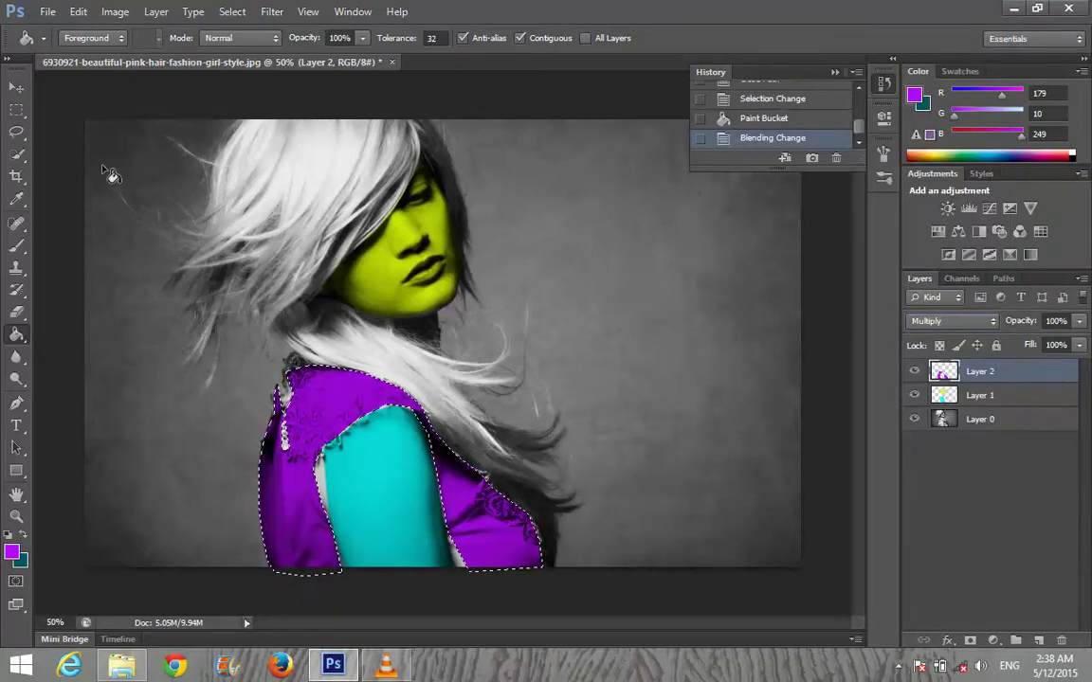
left_click(16, 87)
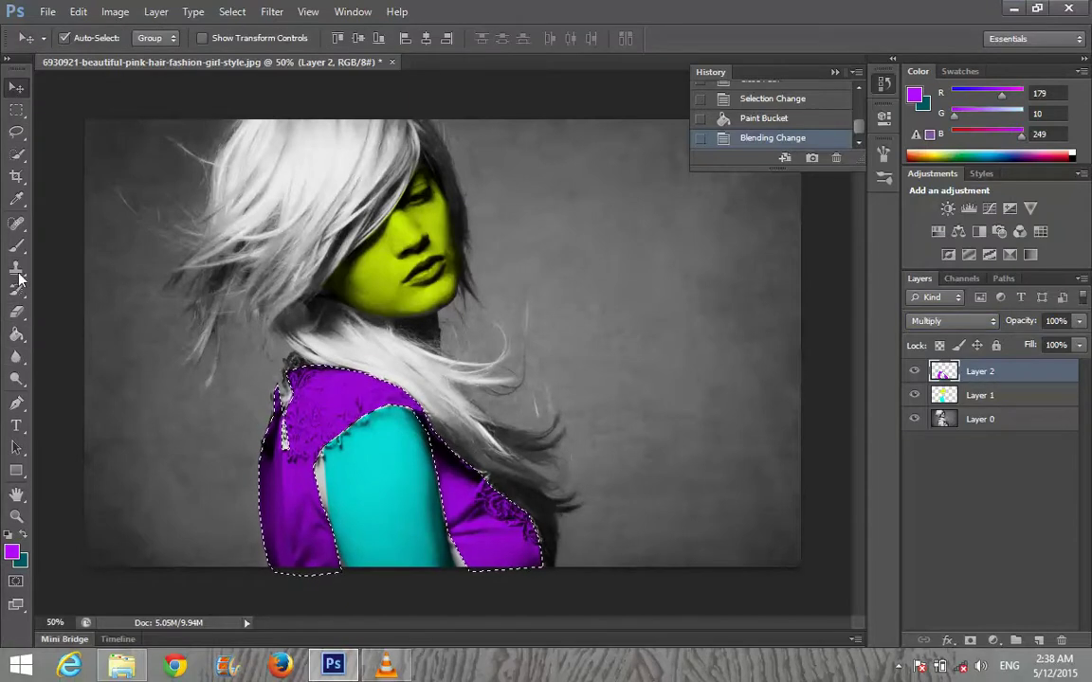
Step: Brush two dabs of purple into gaps on the lace top
left_click(17, 245)
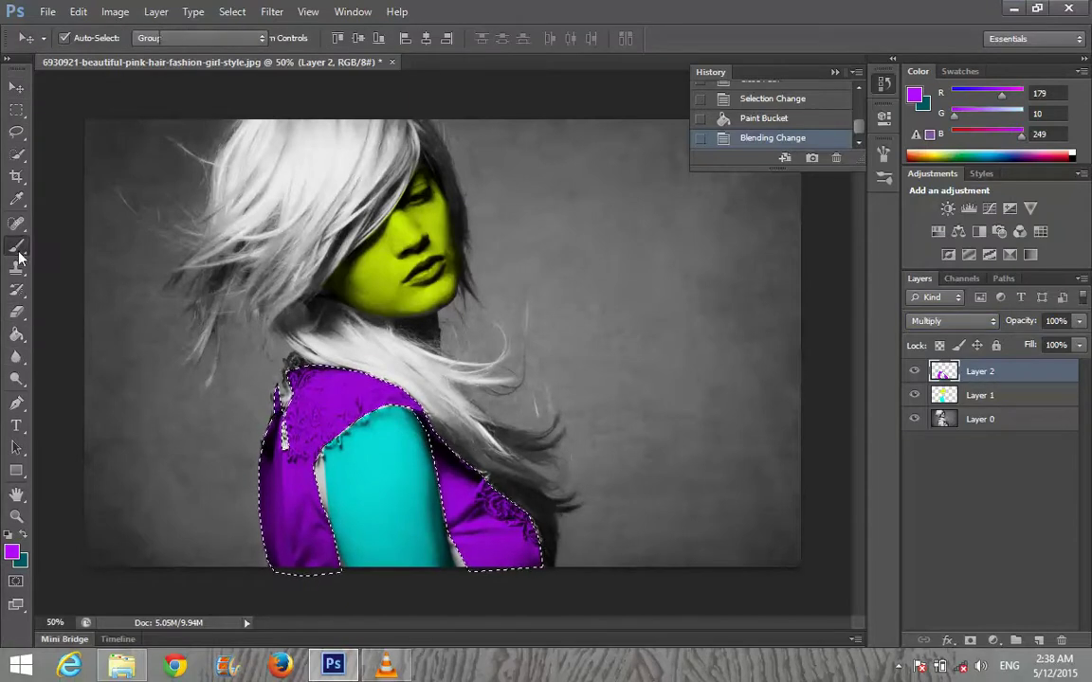
left_click(471, 548)
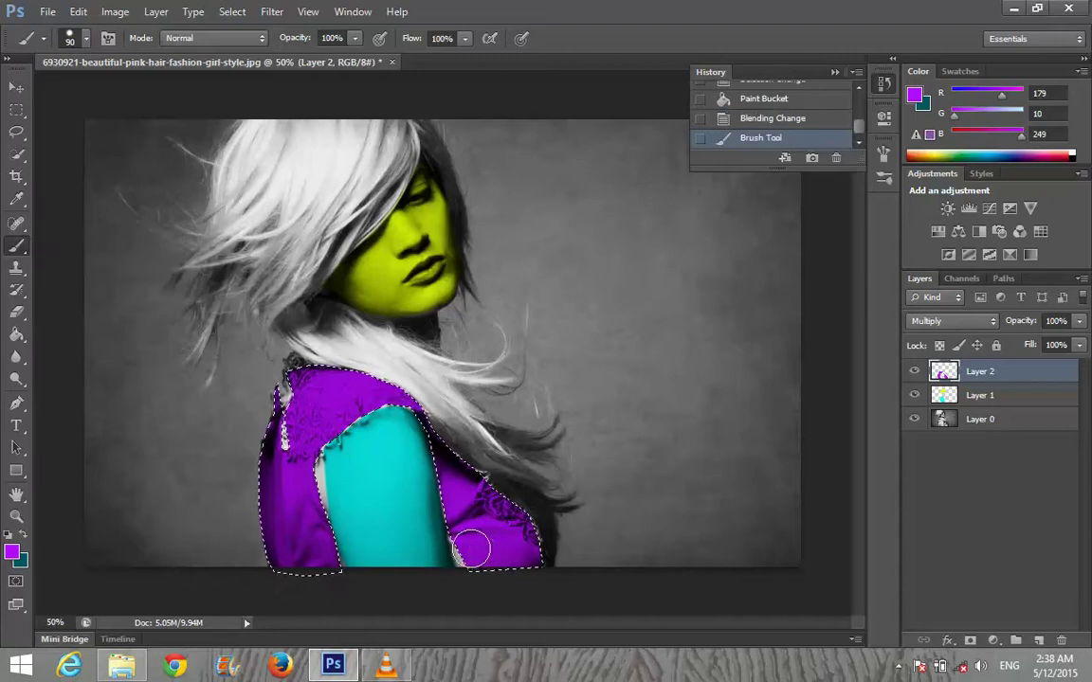
left_click(383, 555)
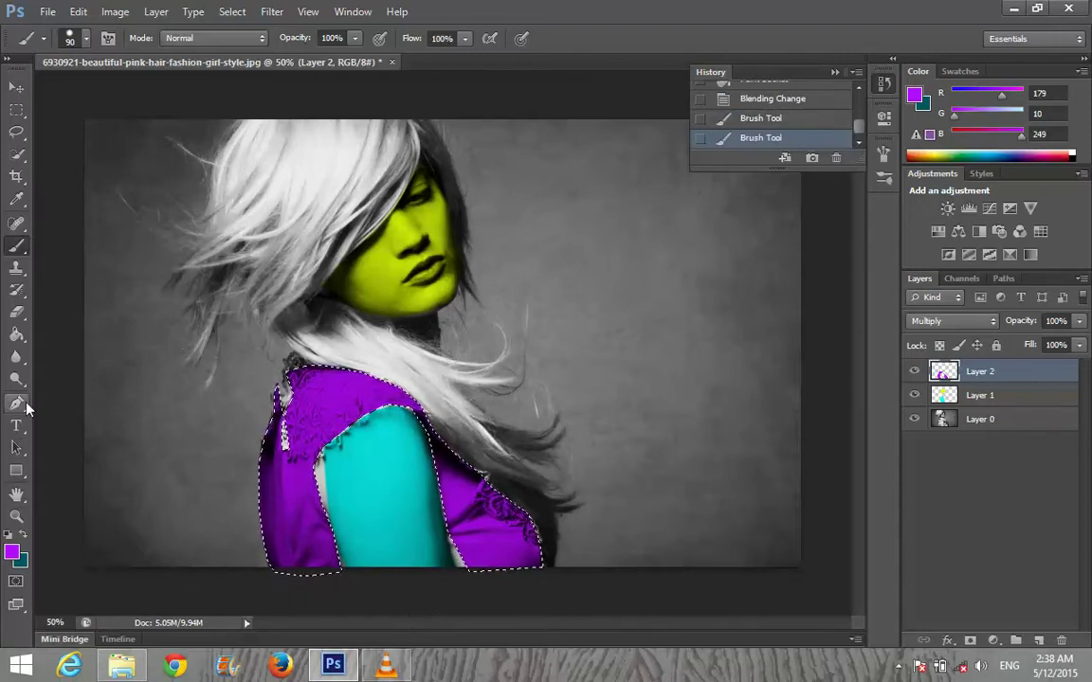
left_click(21, 404)
left_click(95, 170)
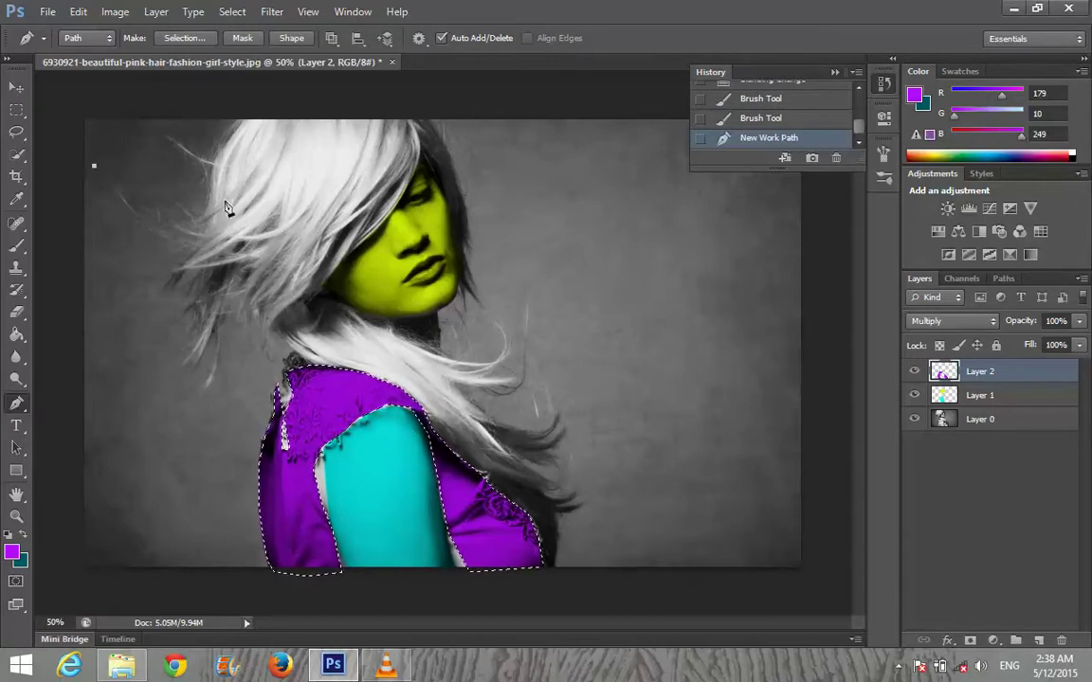
Step: Select Layer 1 and move it so the cyan arm aligns, with Auto-Select turned off
left_click(16, 86)
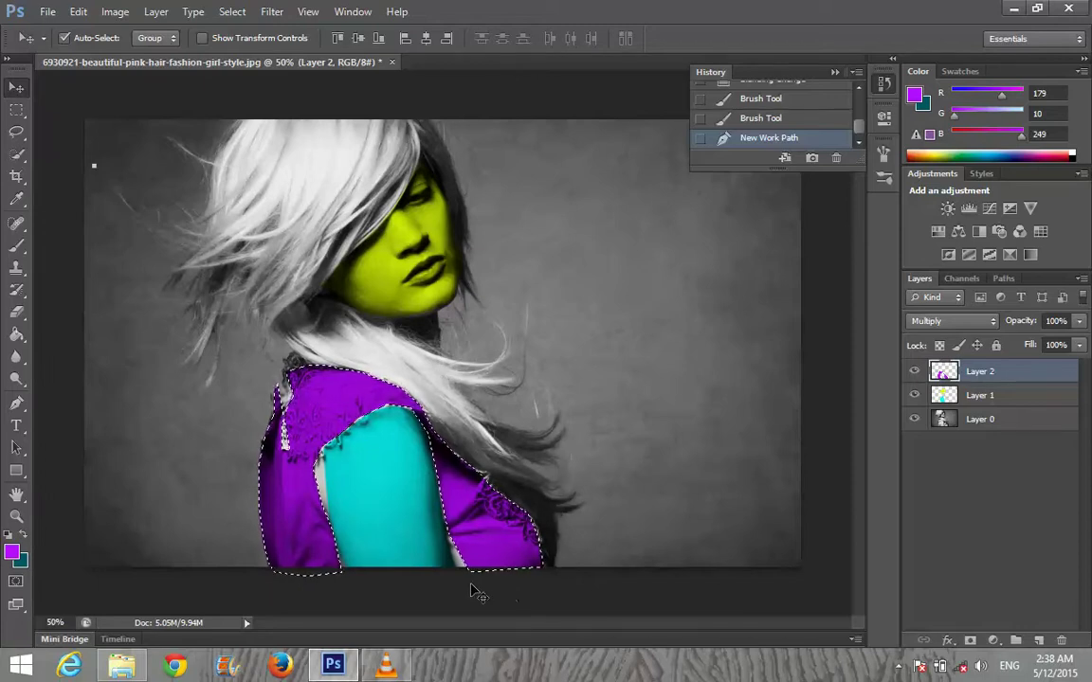
right_click(504, 521)
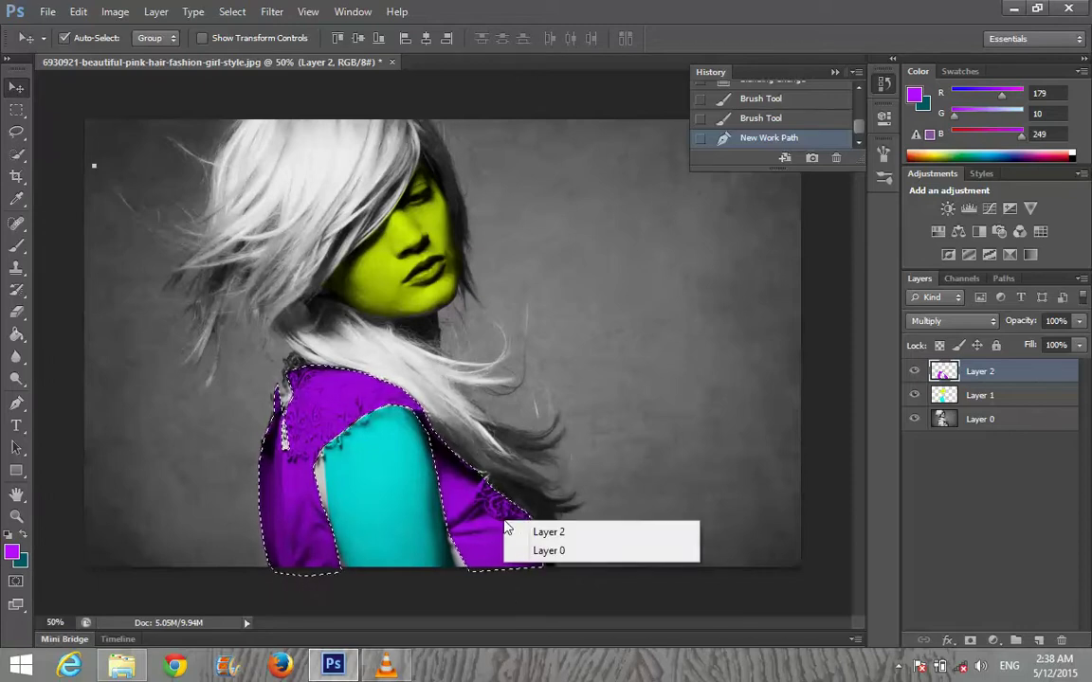
left_click(535, 531)
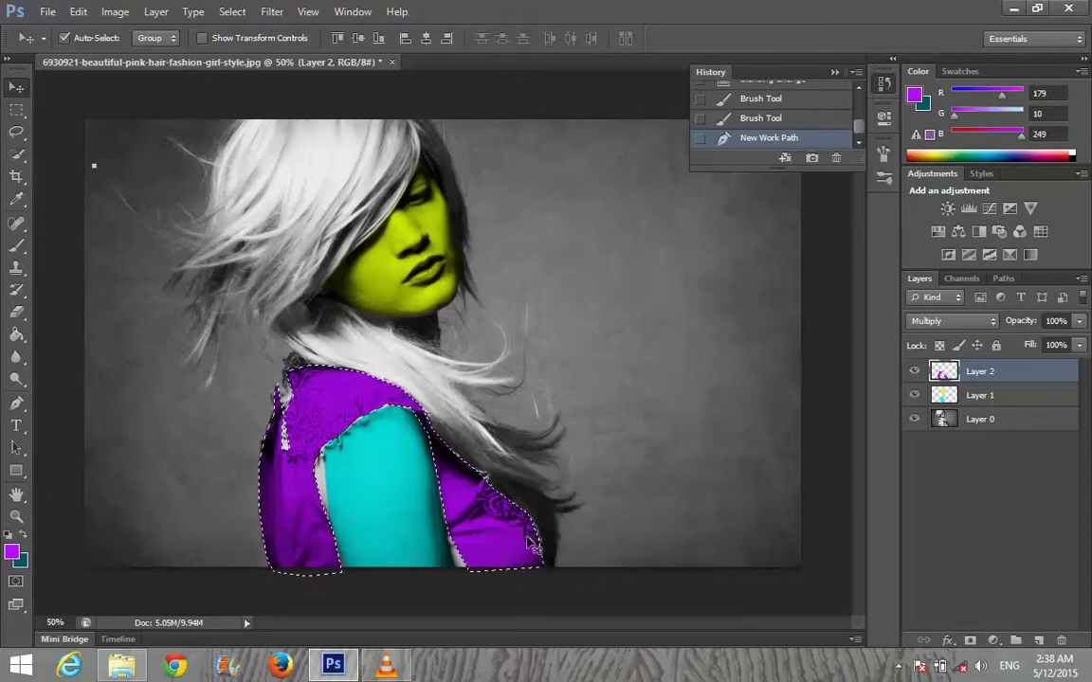
right_click(478, 550)
left_click(521, 578)
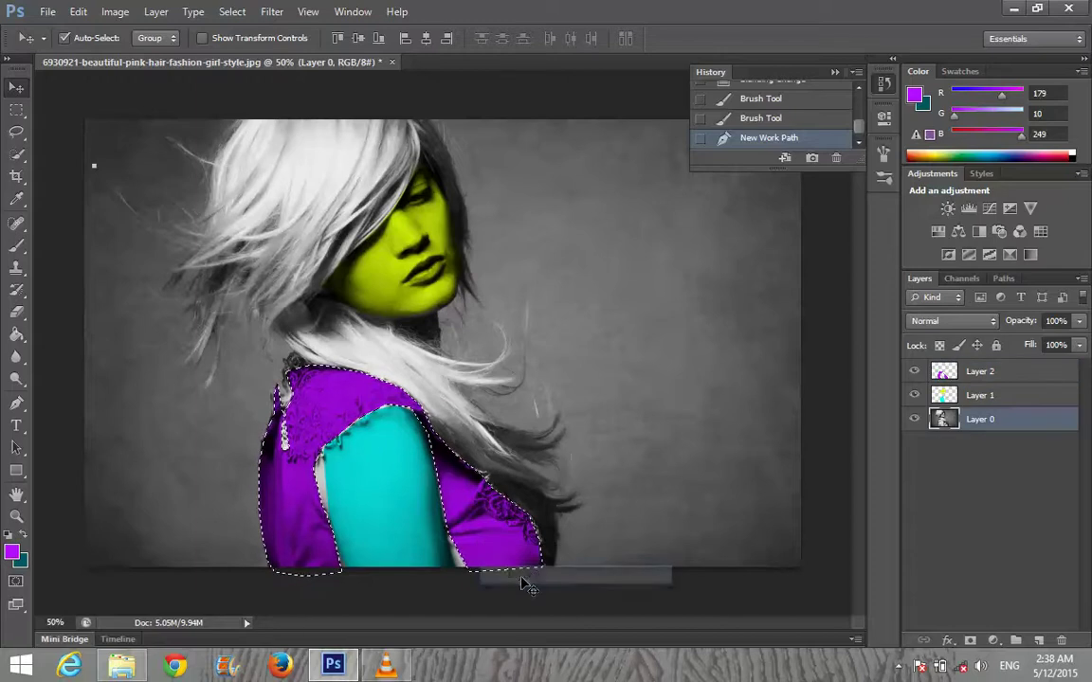
left_click(962, 392)
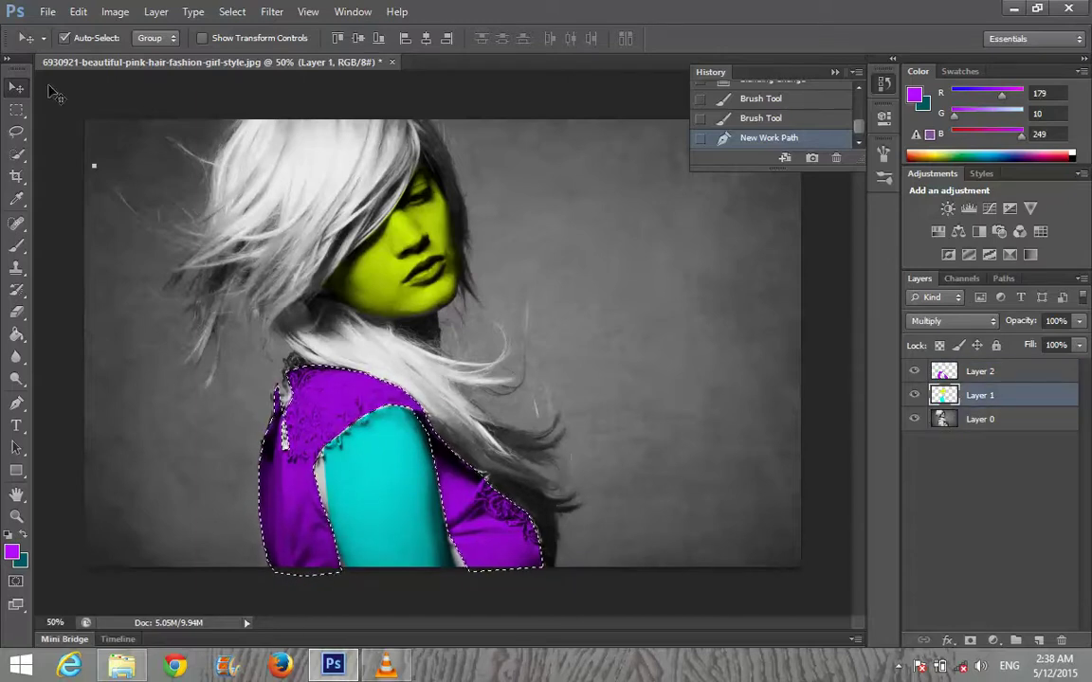
left_click_drag(256, 388, 50, 462)
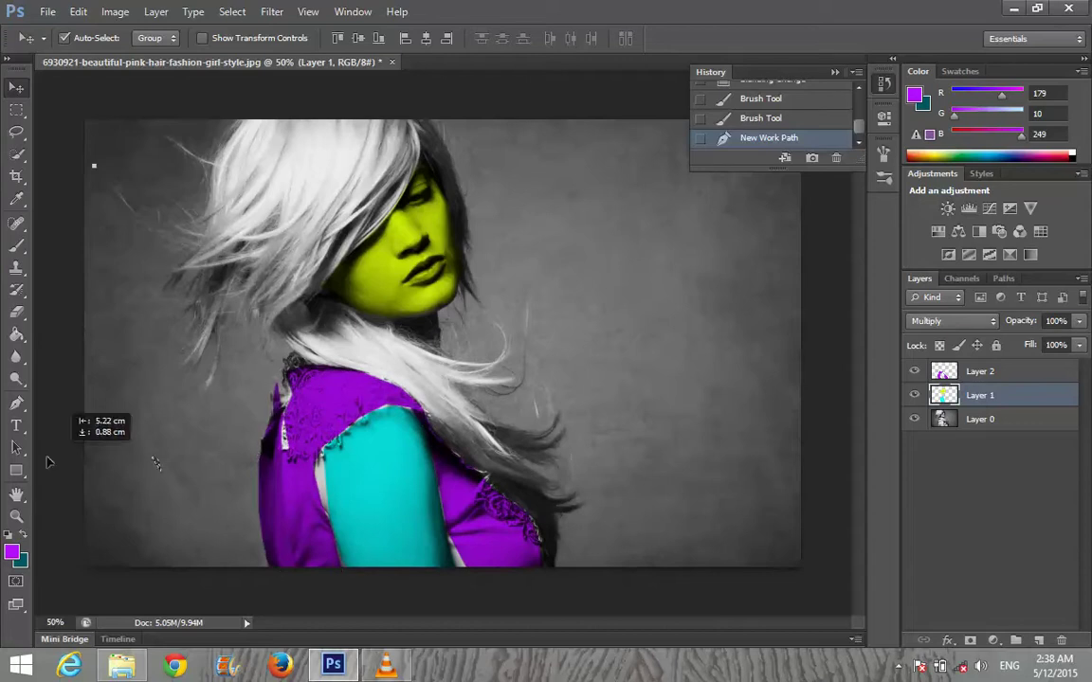
mouse_move(252, 510)
left_mouse_down()
mouse_move(54, 522)
mouse_move(94, 446)
left_mouse_up()
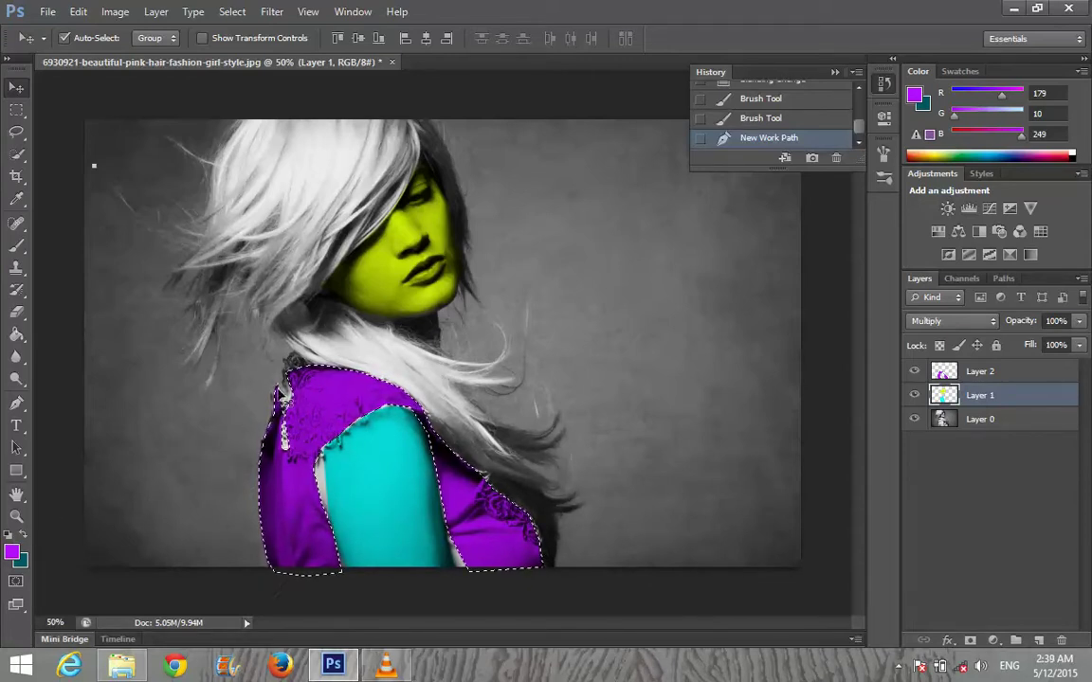
left_click(65, 38)
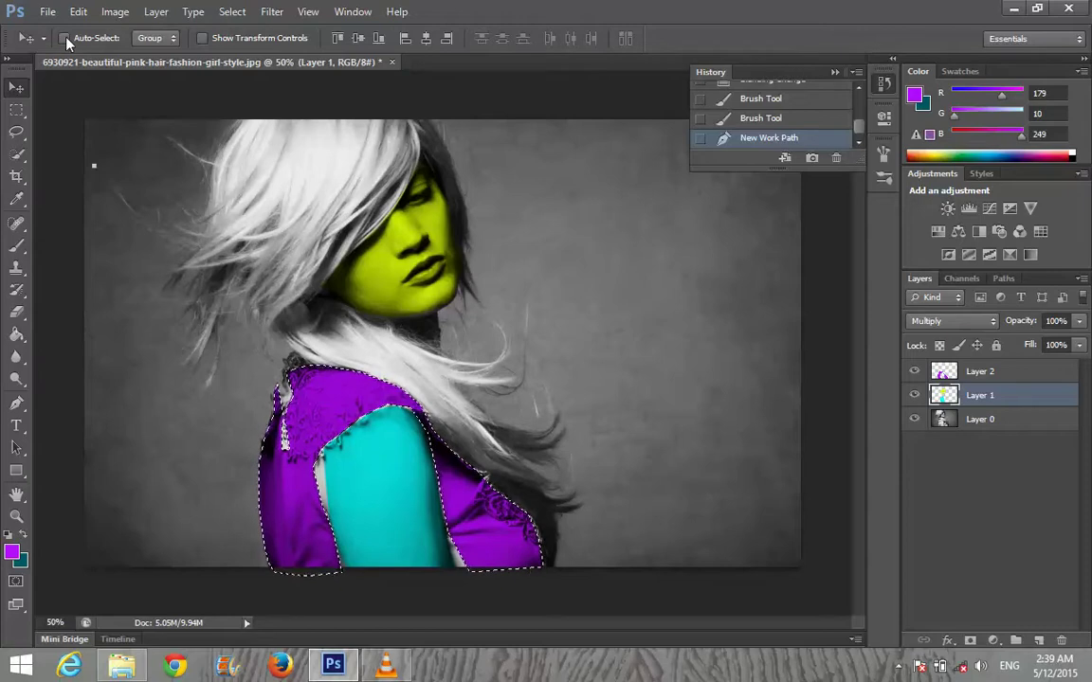
left_click_drag(187, 528, 217, 530)
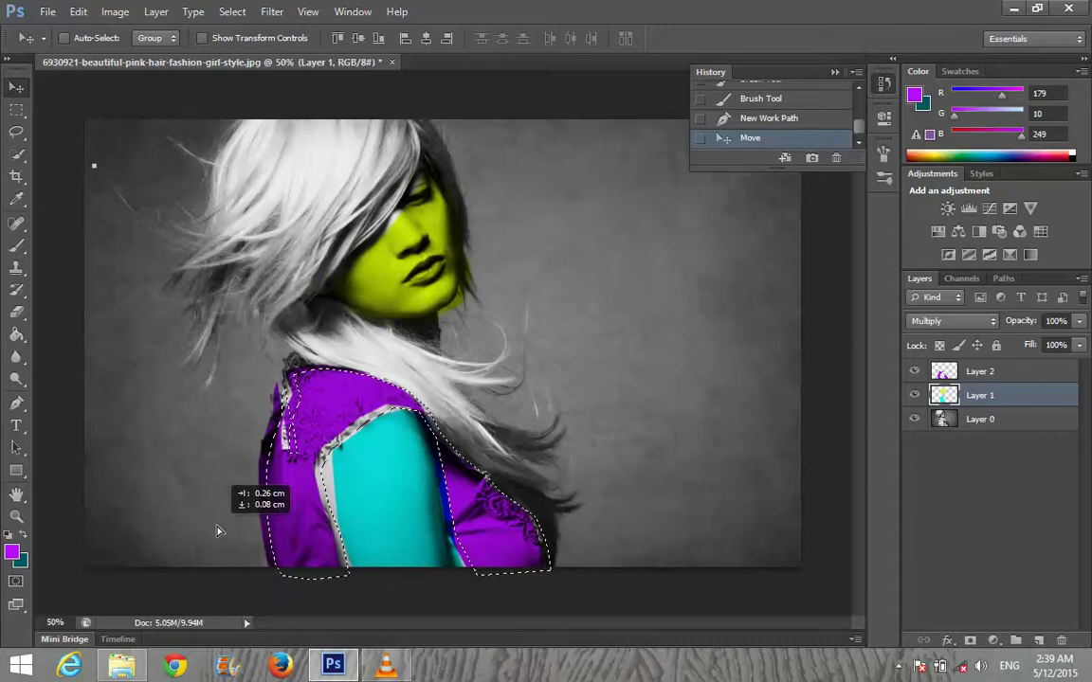
left_click_drag(217, 530, 209, 528)
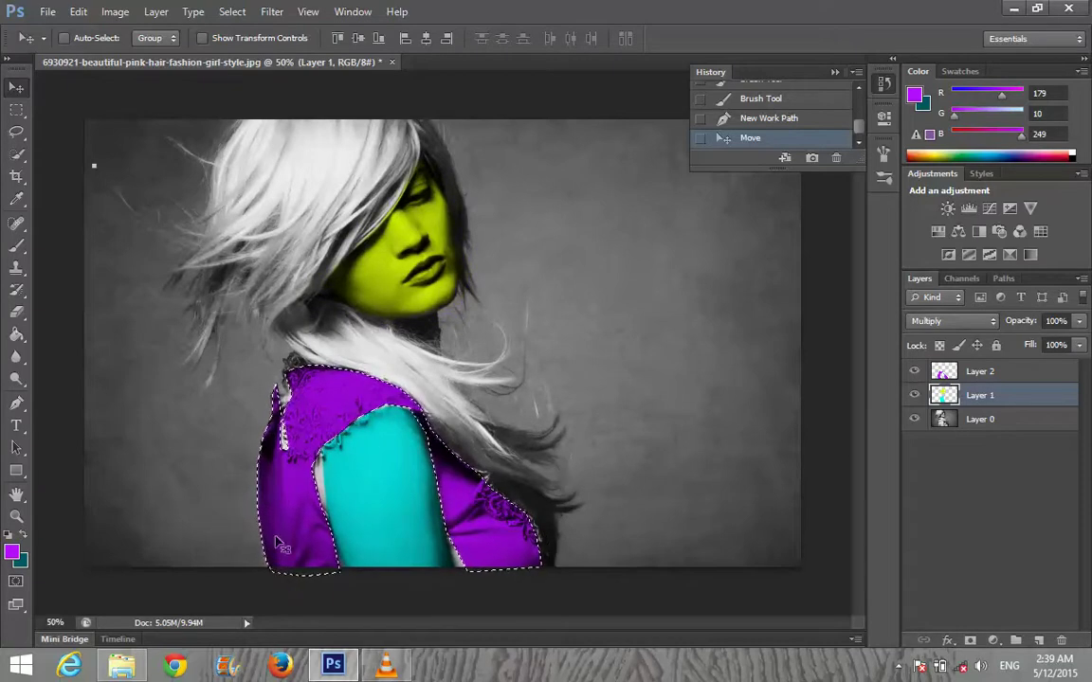
Step: On Layer 2, brush purple over uncovered patches of the top
left_click(964, 373)
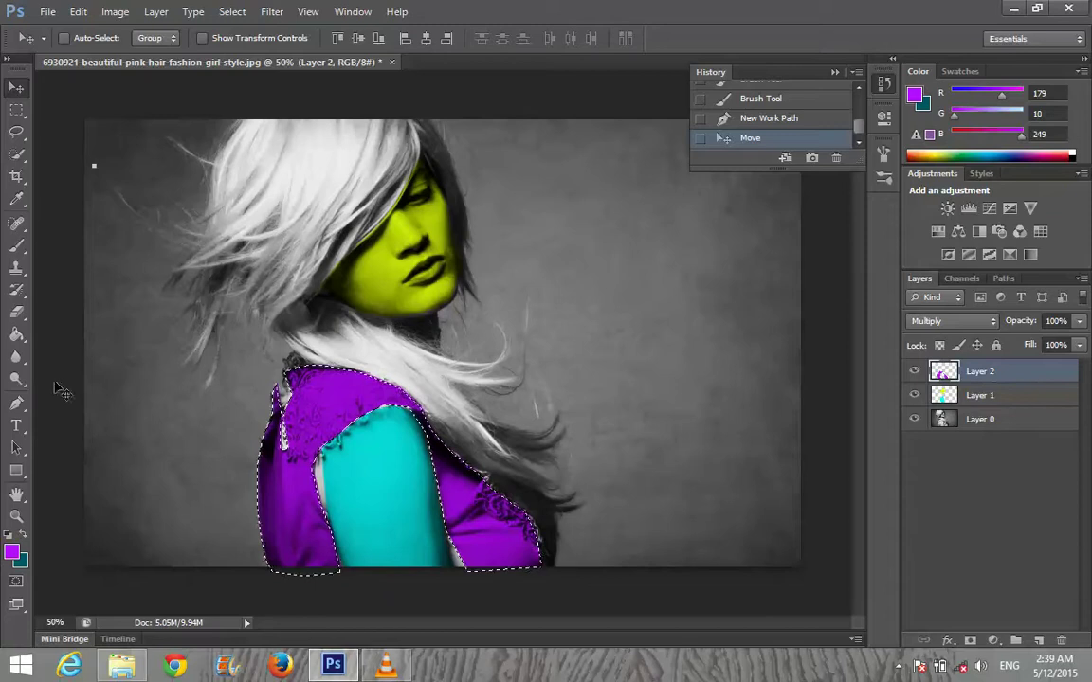
key("b")
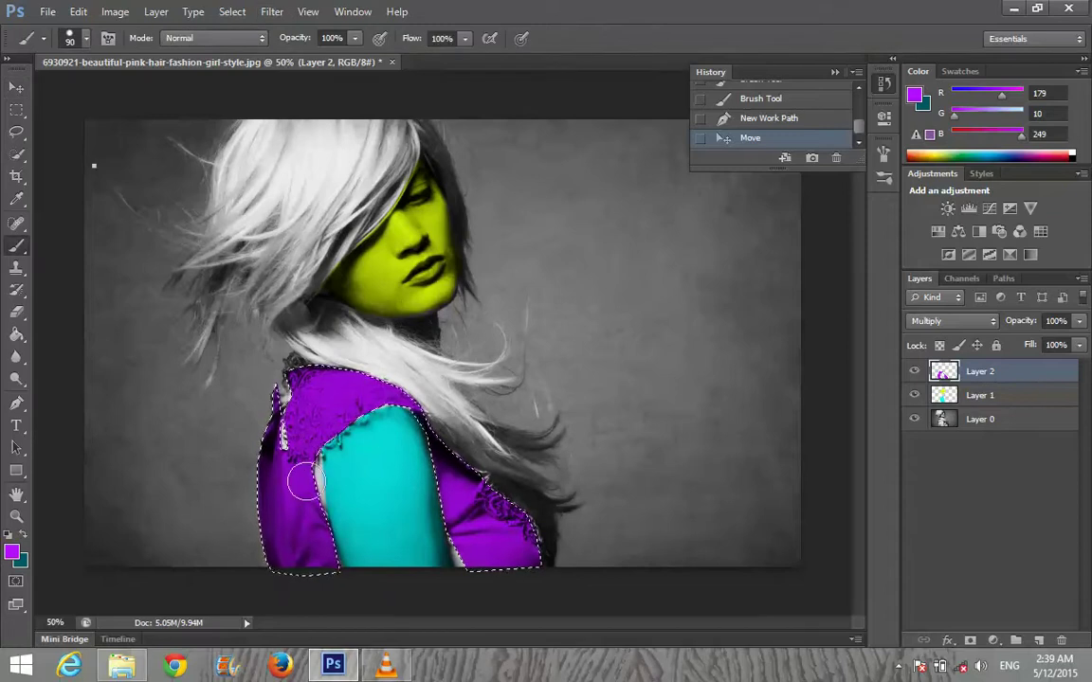
left_click_drag(303, 484, 309, 483)
left_click(345, 488)
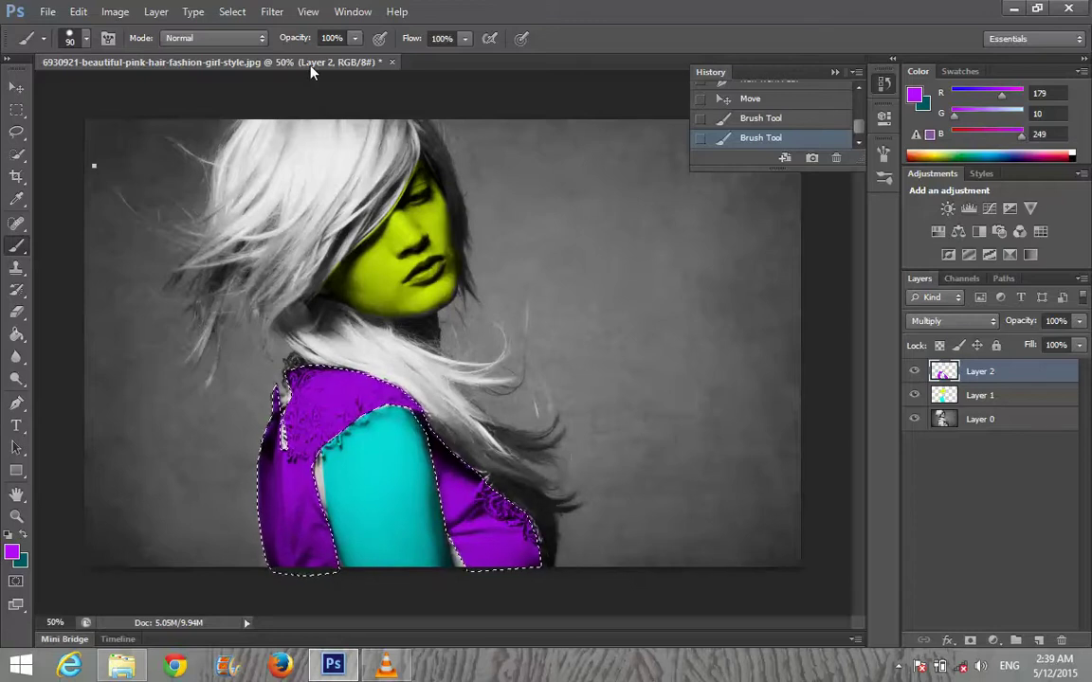
Step: Preview the magenta splash image '2' from the desktop, then return to the portrait
key("super+d")
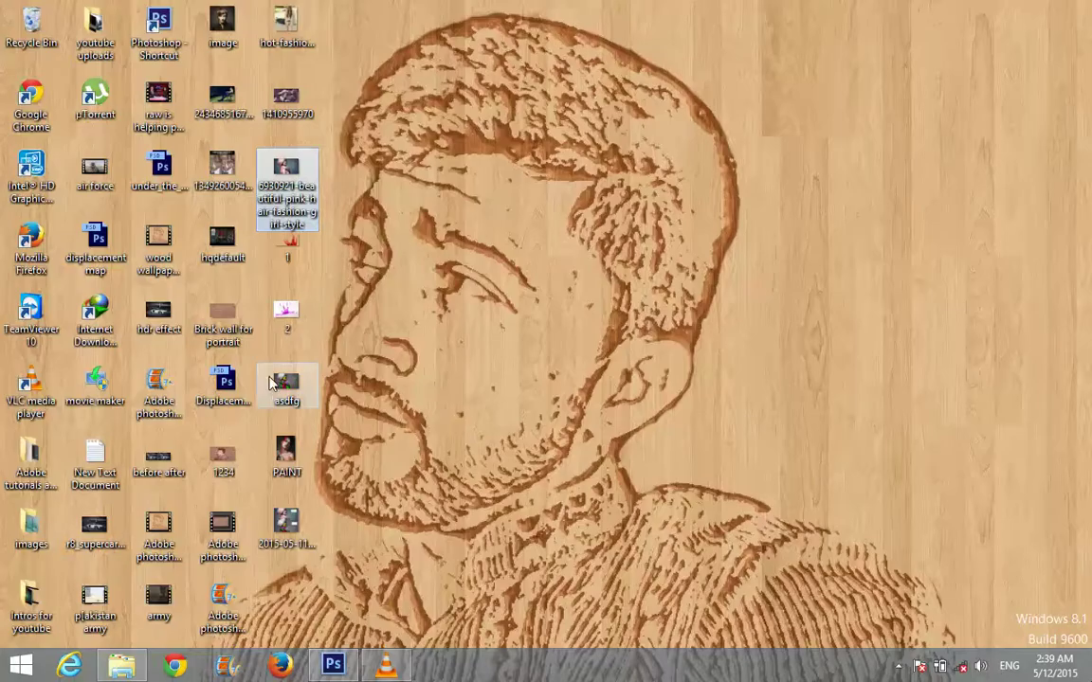
double_click(274, 320)
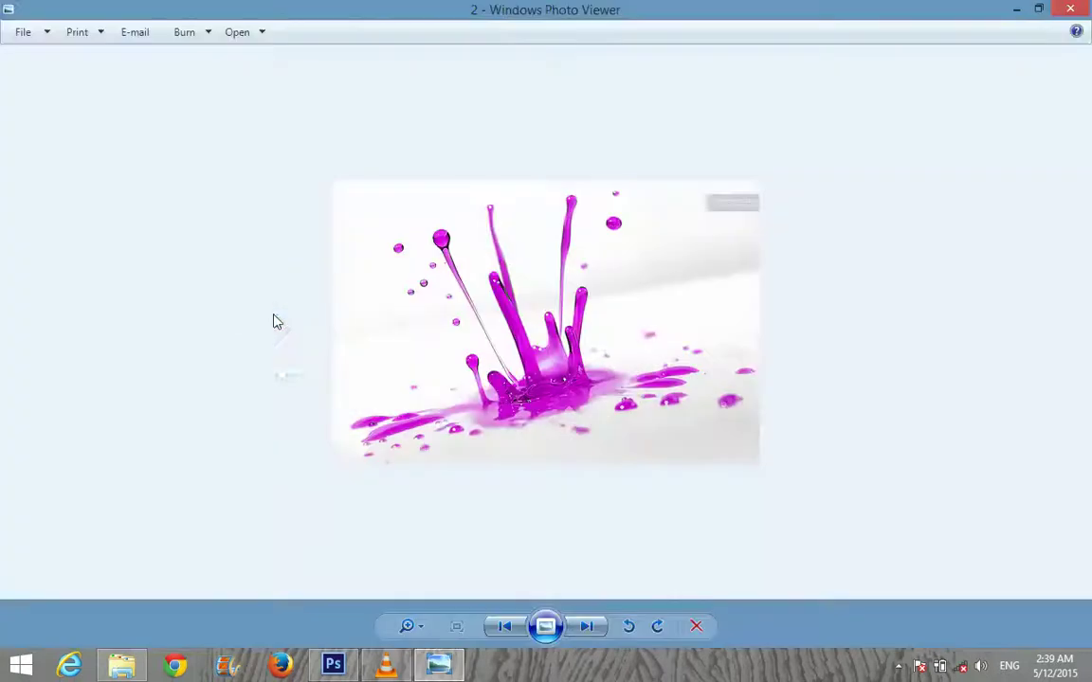
key("alt+F4")
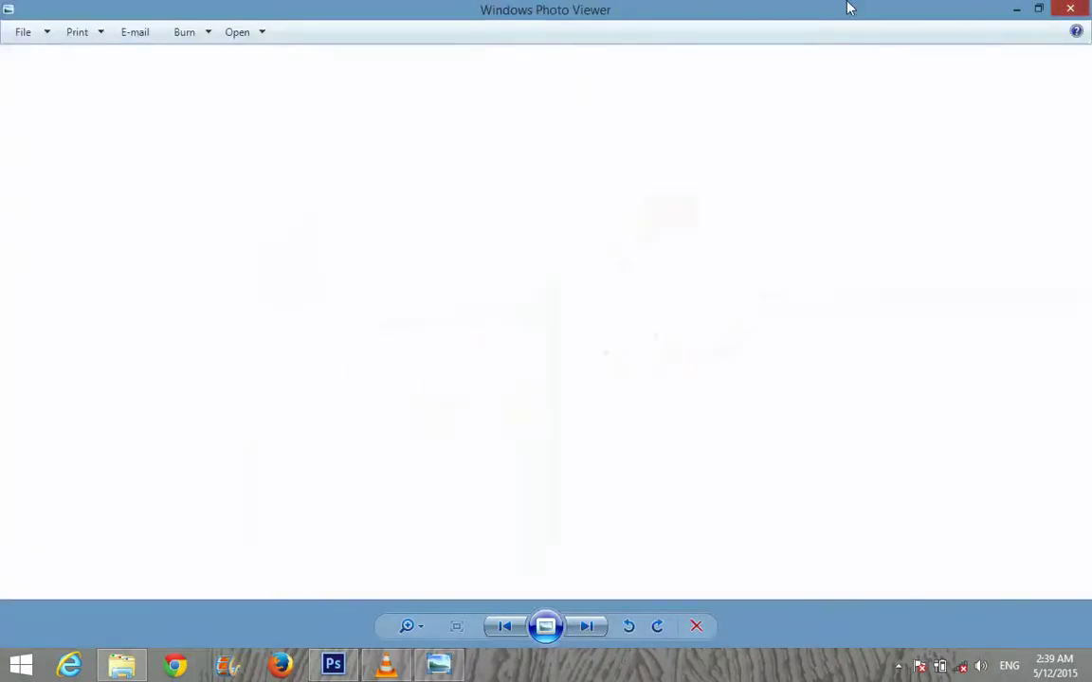
left_click(333, 665)
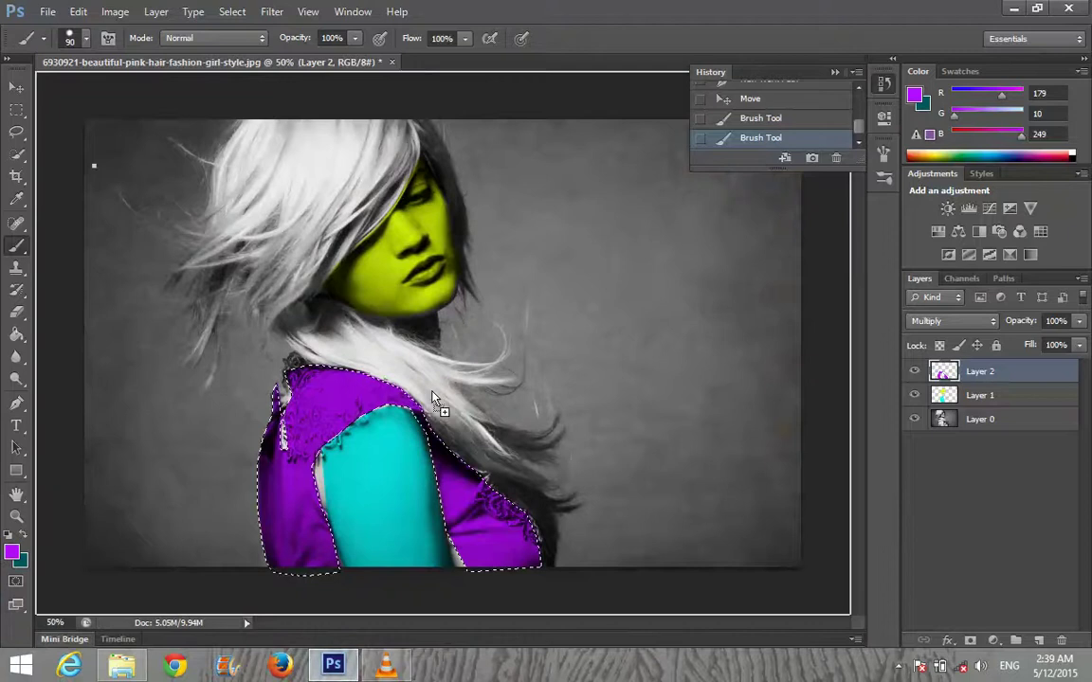
Step: Place the magenta splash image over the shoulder and blend it in Multiply
left_click_drag(431, 398, 423, 345)
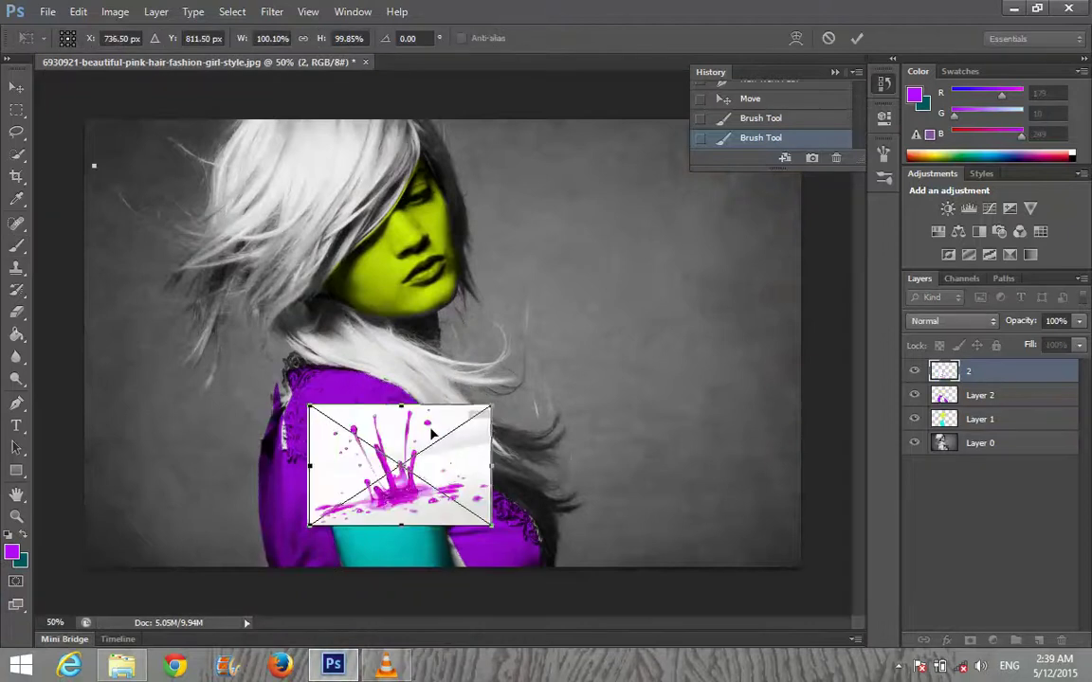
left_click_drag(431, 434, 429, 359)
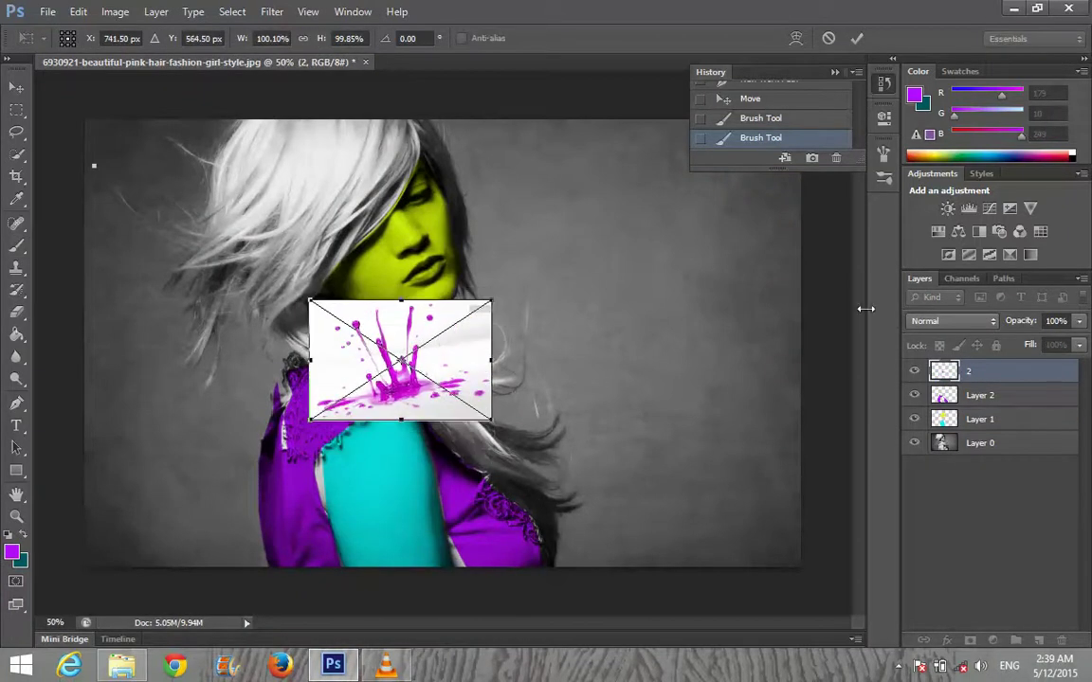
left_click(950, 320)
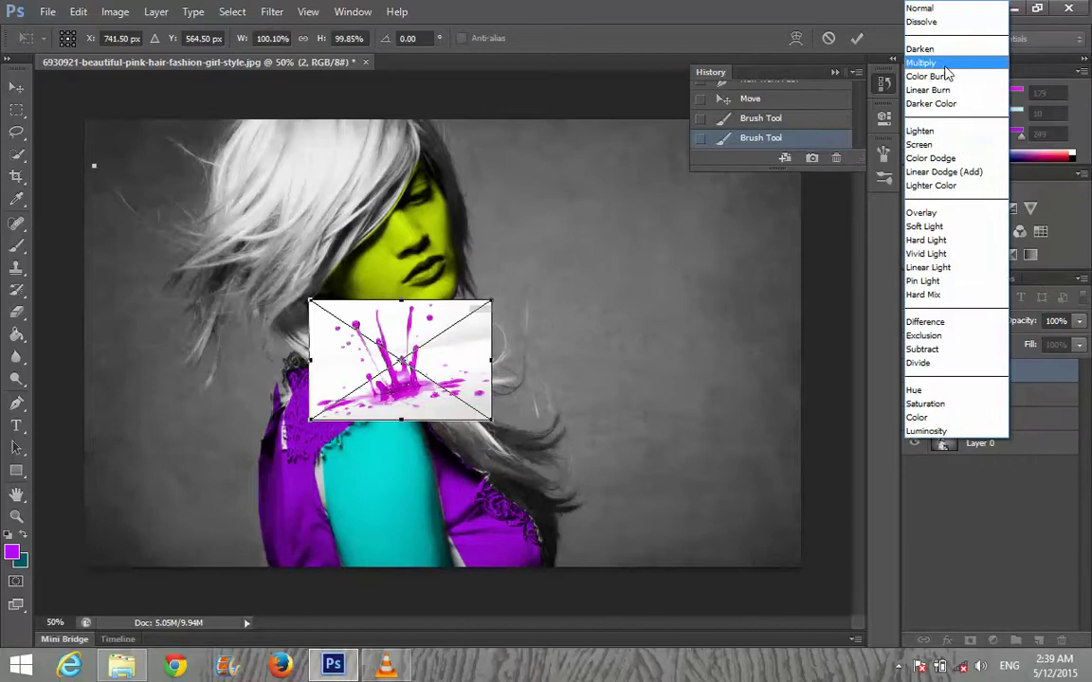
left_click(923, 62)
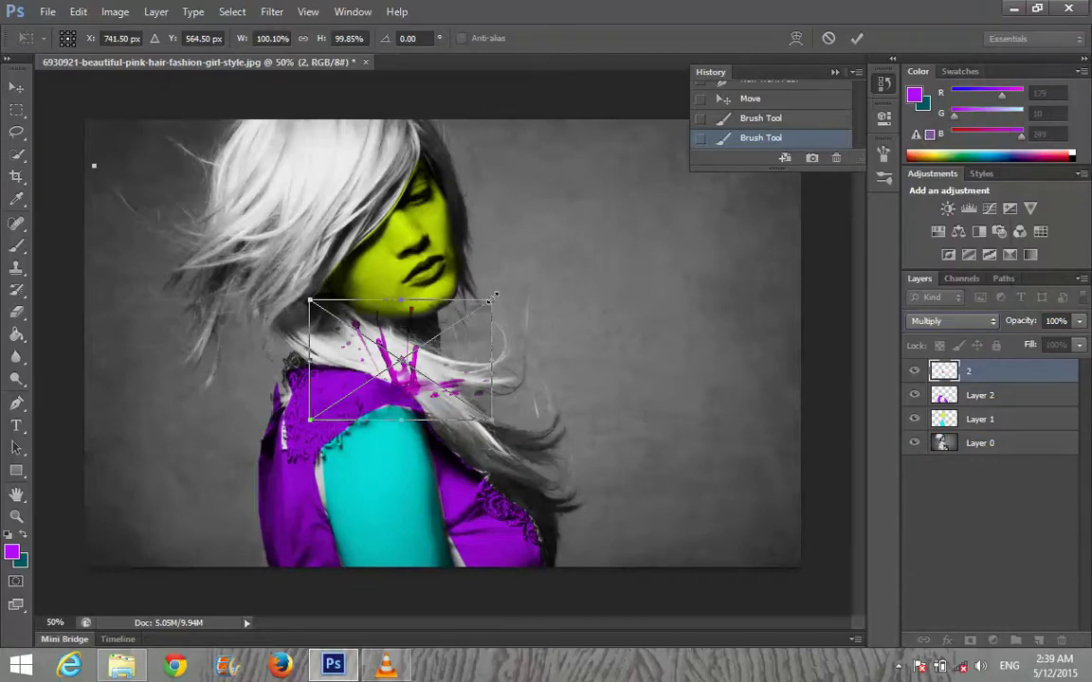
Step: Enlarge the splash, rotate it about 48 degrees, reposition it, and commit the transform
left_click_drag(490, 300, 620, 161)
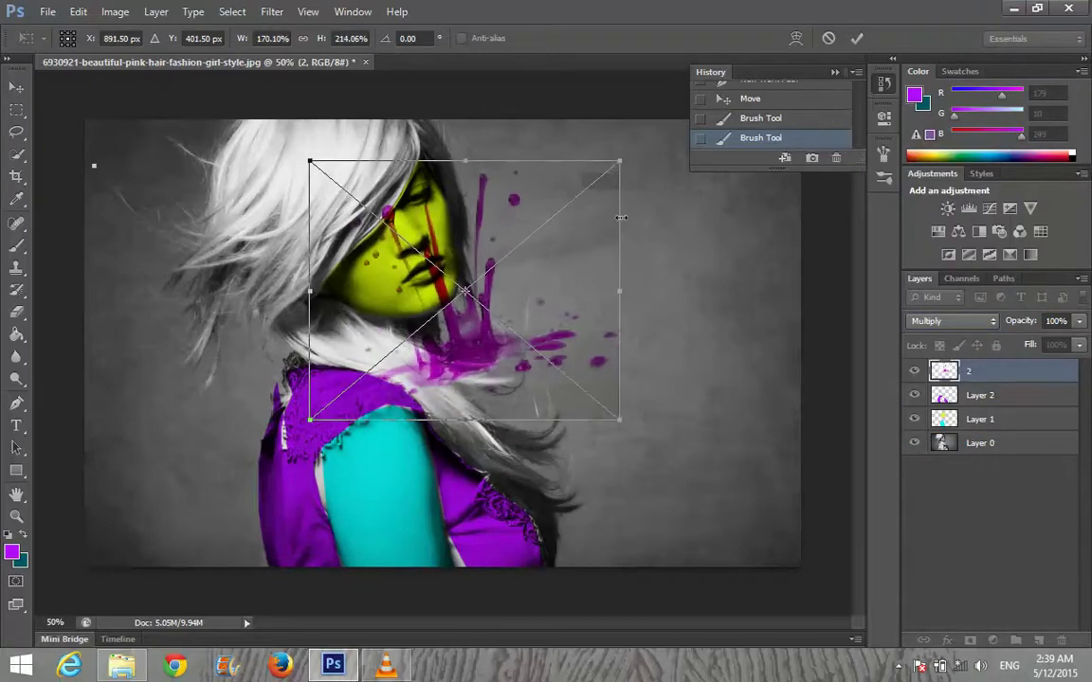
mouse_move(635, 166)
left_mouse_down()
mouse_move(563, 331)
mouse_move(420, 460)
left_mouse_up()
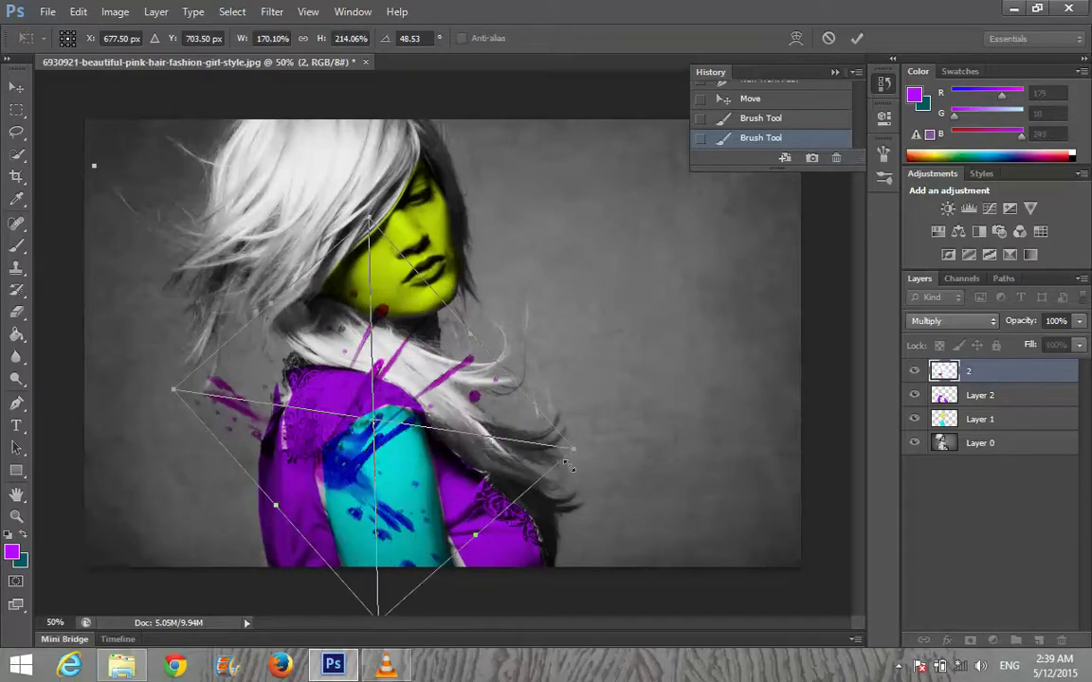
left_click_drag(574, 444, 663, 447)
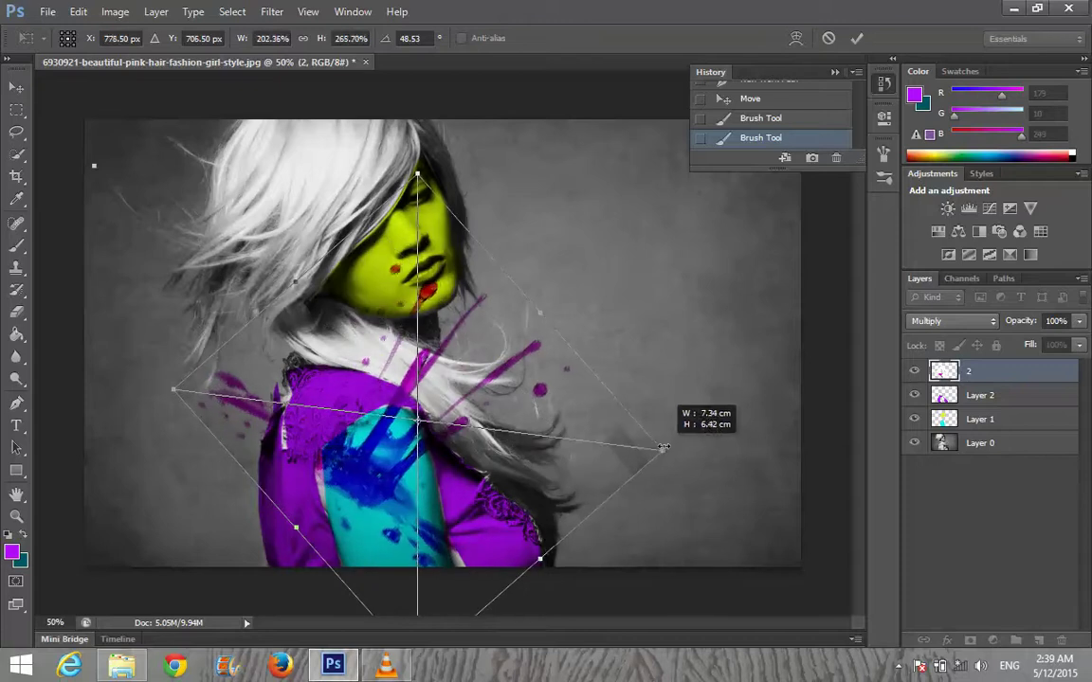
left_click_drag(547, 449, 491, 503)
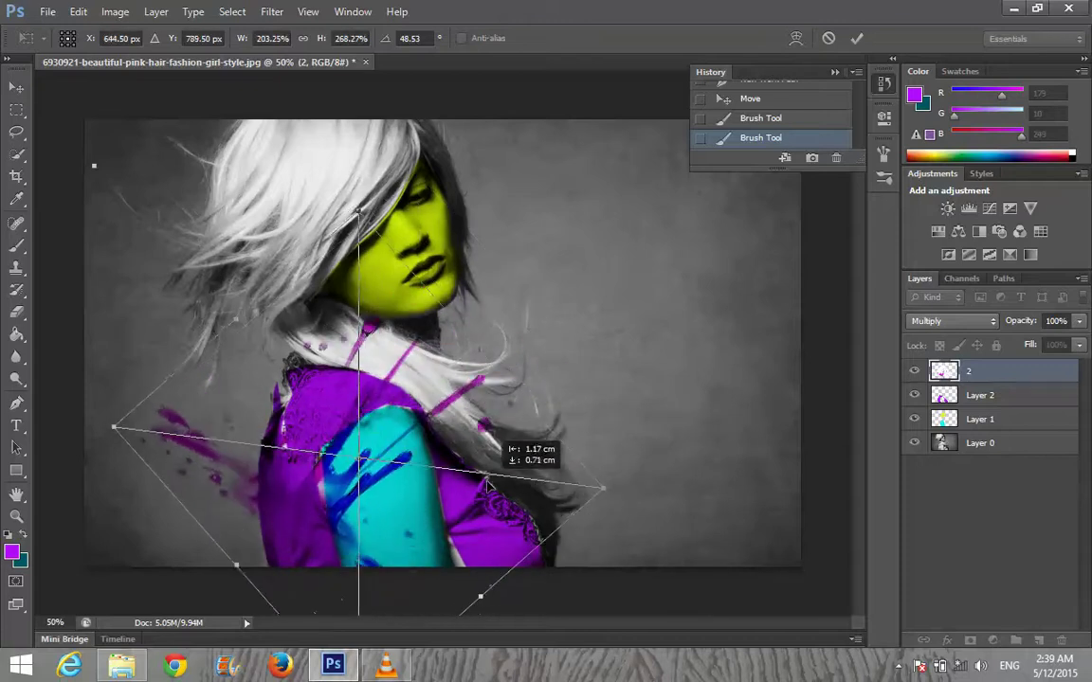
left_click_drag(492, 503, 479, 477)
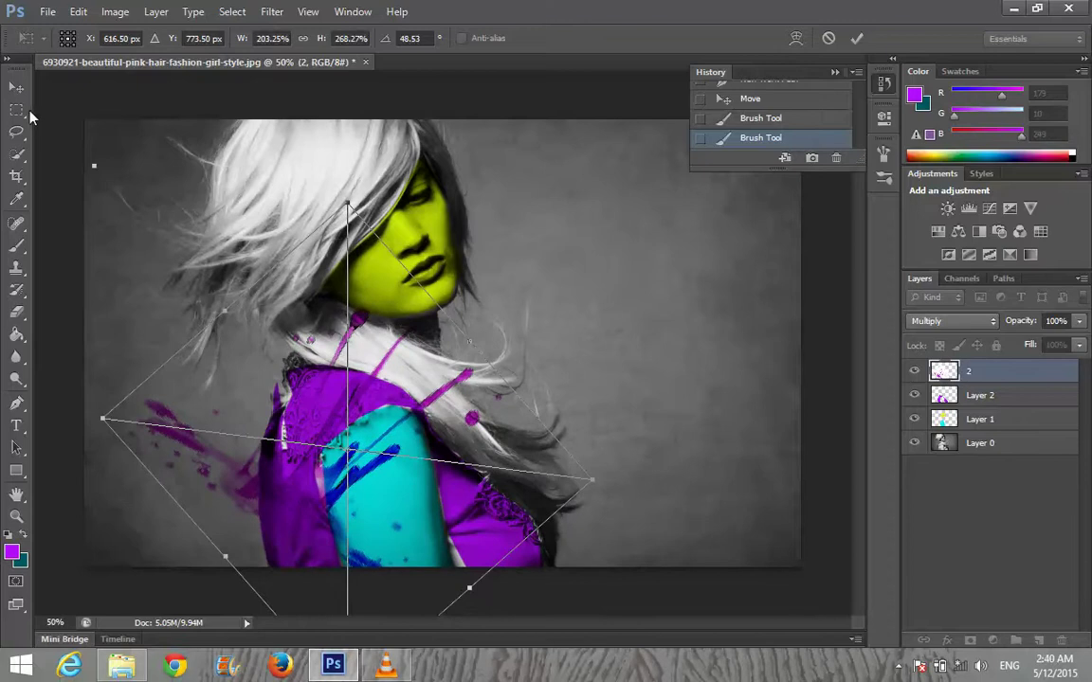
left_click(16, 87)
left_click(481, 269)
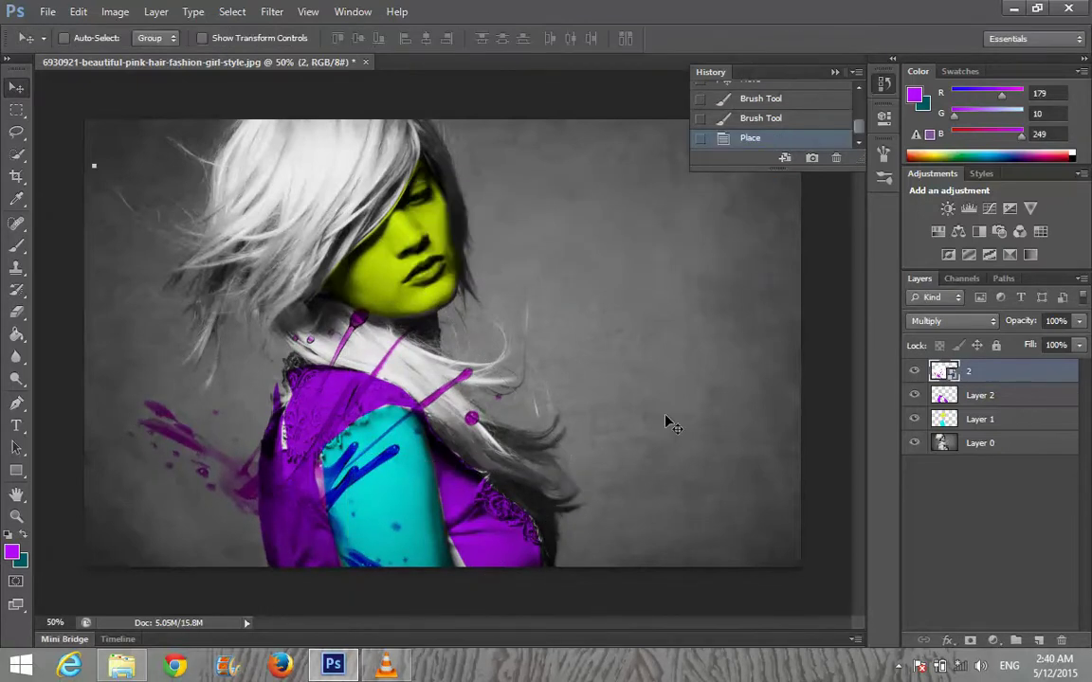
Step: Drag the red splash image '1' from the desktop onto the portrait
key("super+d")
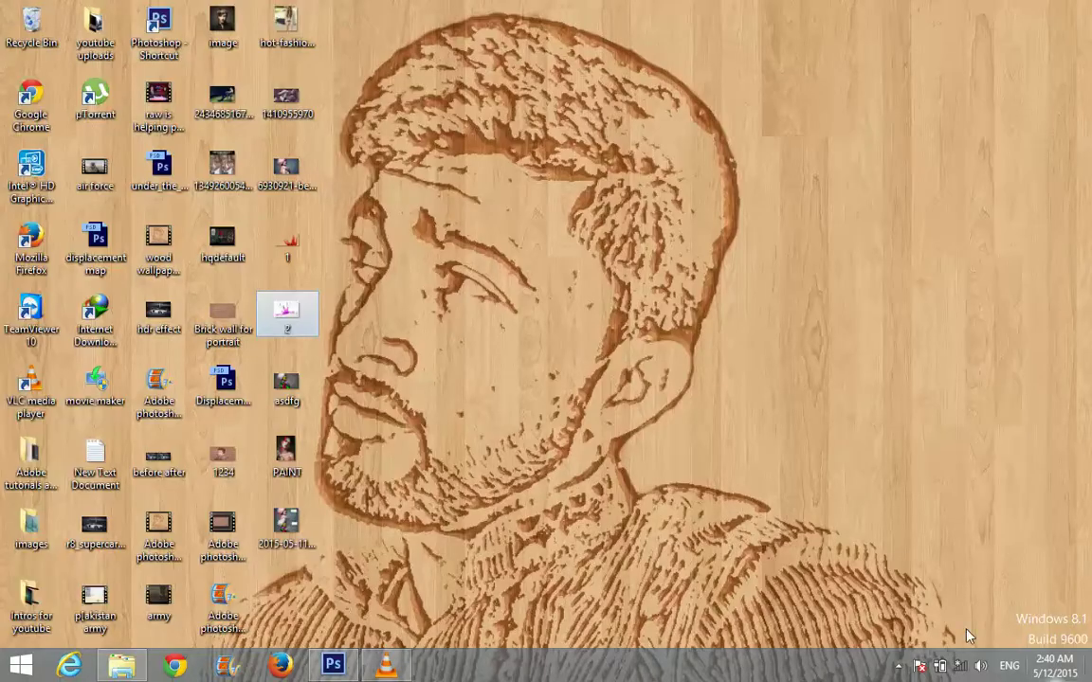
left_click(287, 245)
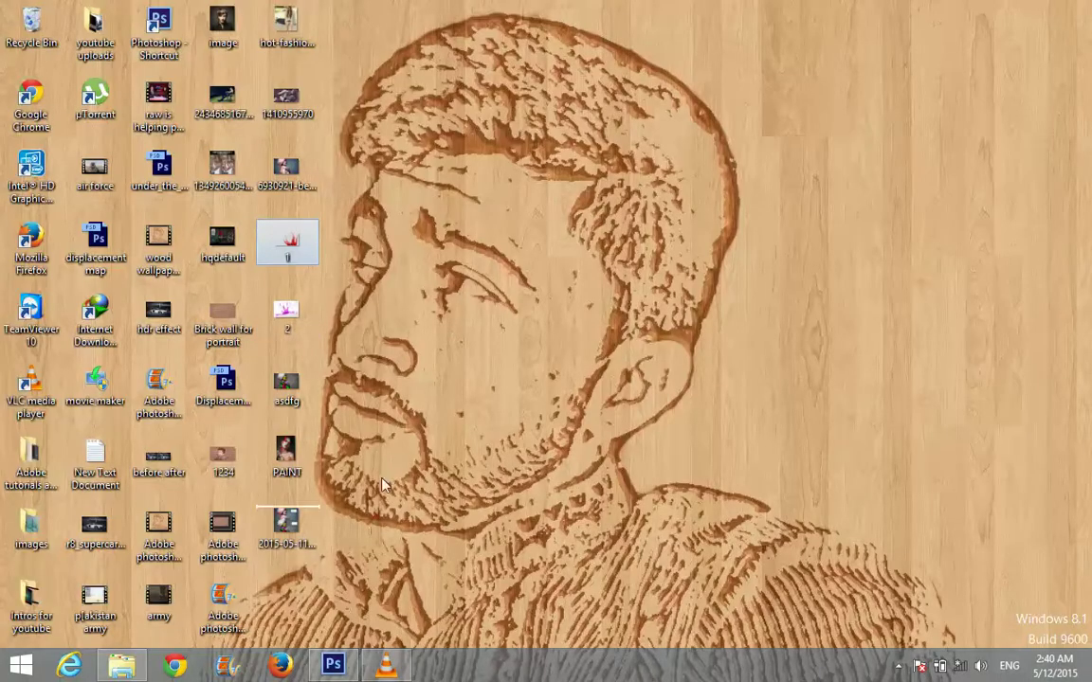
left_click_drag(490, 580, 505, 531)
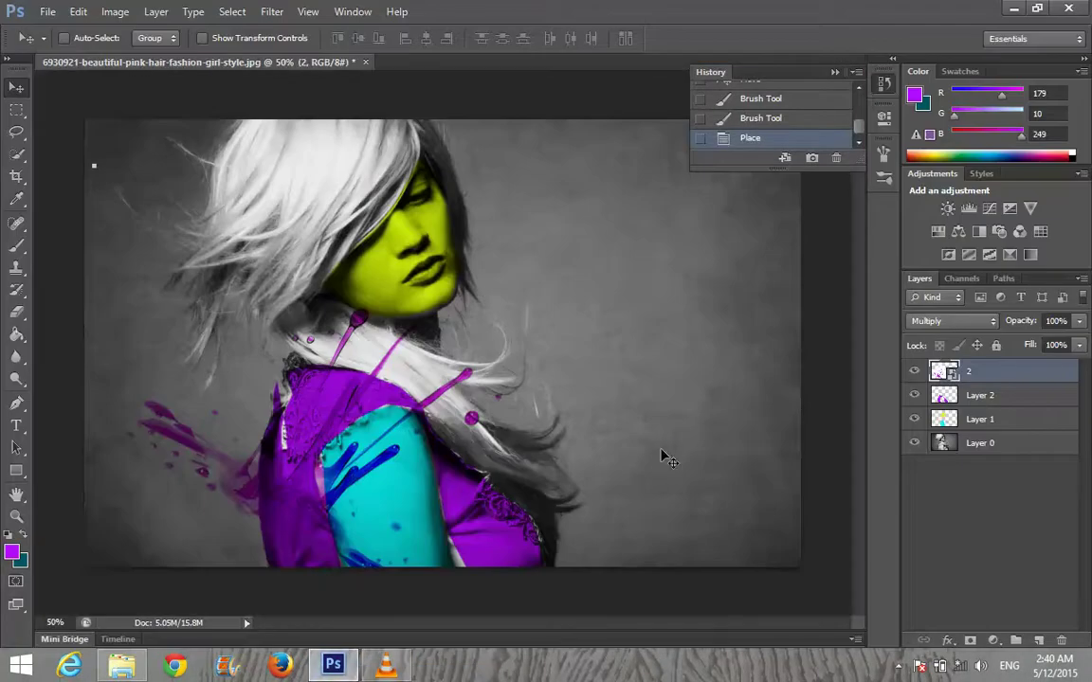
left_click_drag(504, 531, 663, 453)
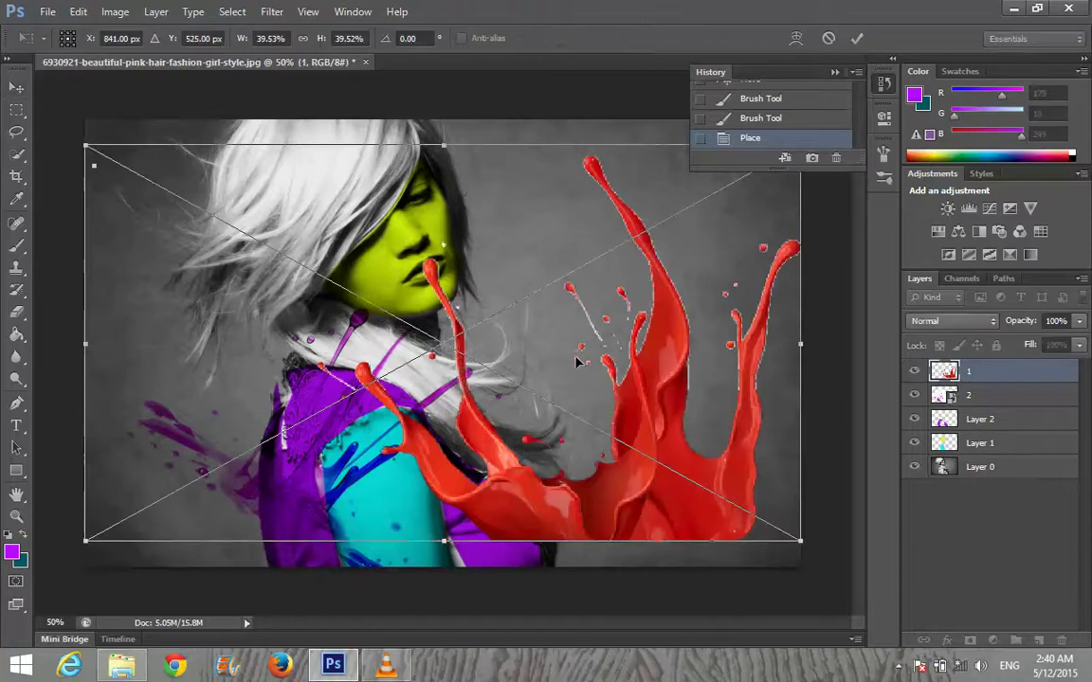
Step: Position the red splash down-left over her lower body and set its blend mode to Multiply
left_click_drag(439, 343, 394, 399)
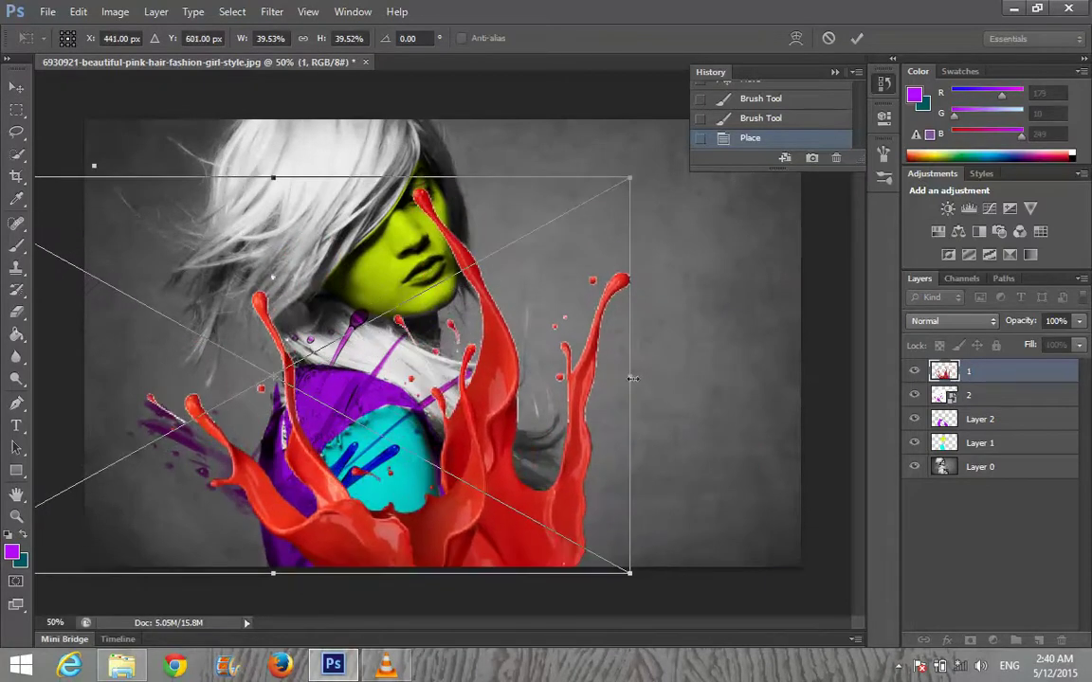
left_click(952, 321)
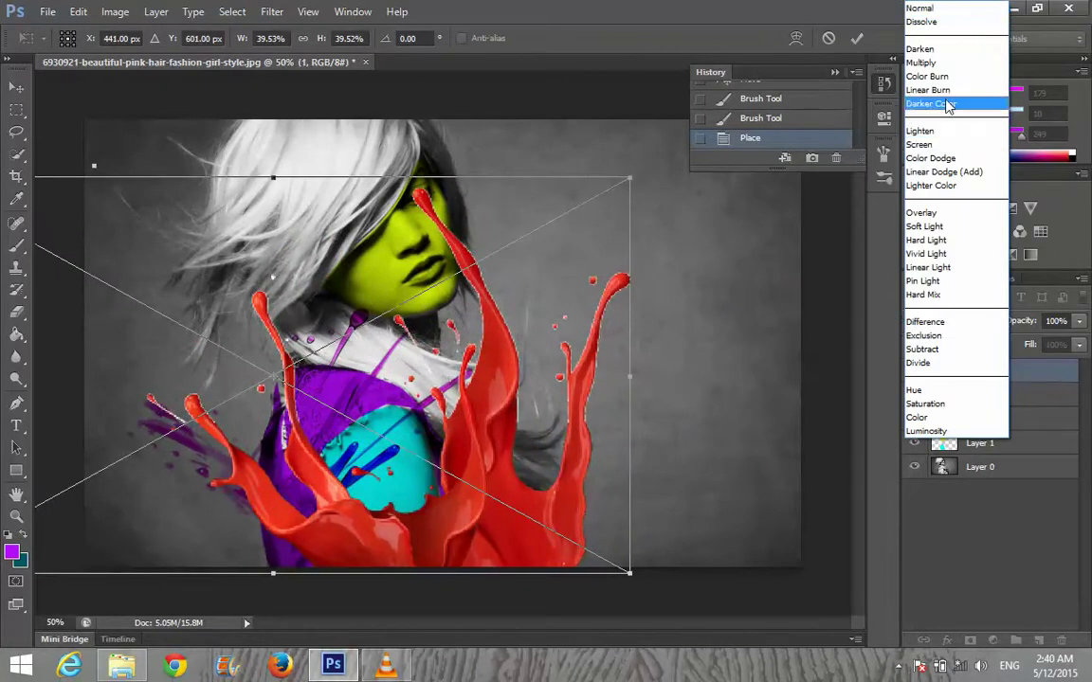
left_click(944, 63)
left_click_drag(558, 414, 559, 419)
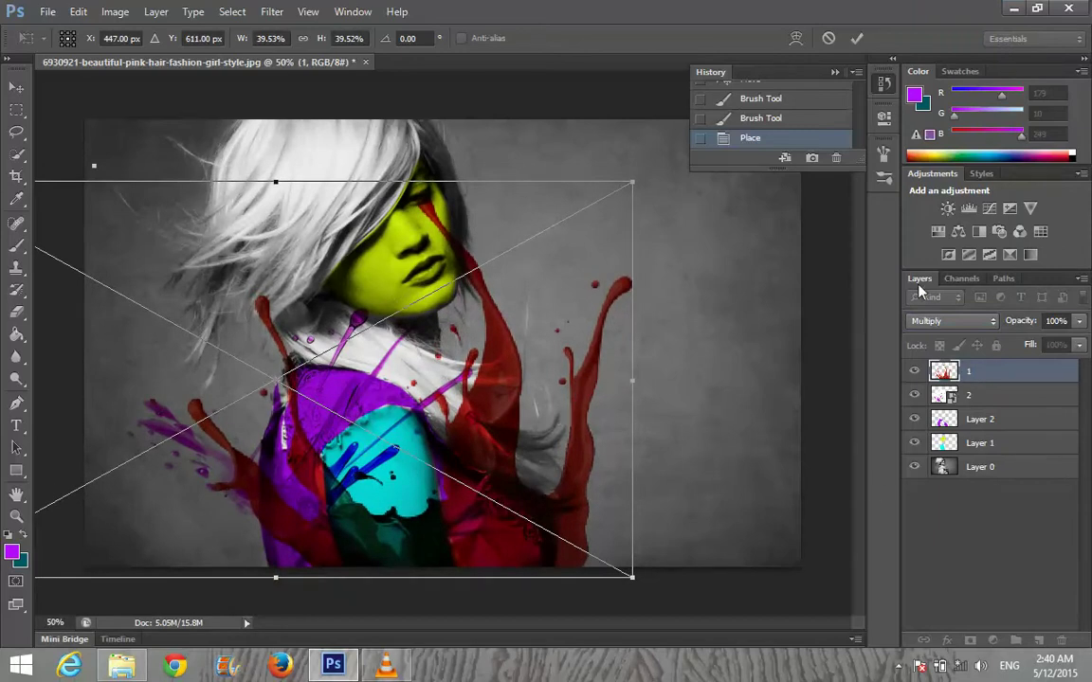
Step: Commit the placement of the red splash image
left_click(13, 90)
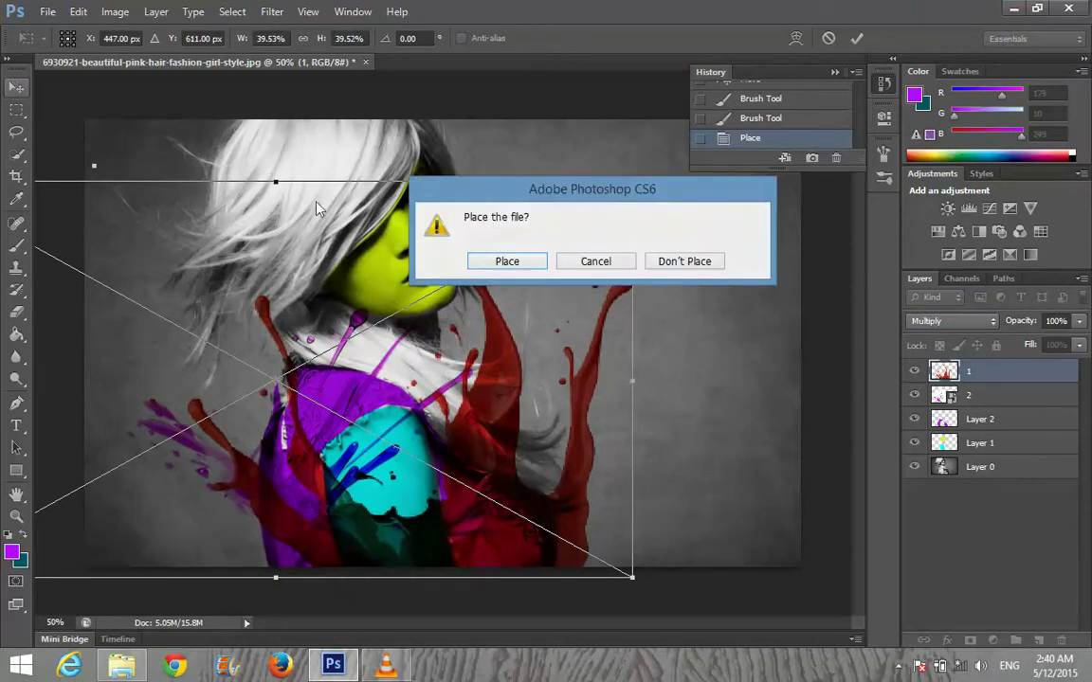
left_click(507, 262)
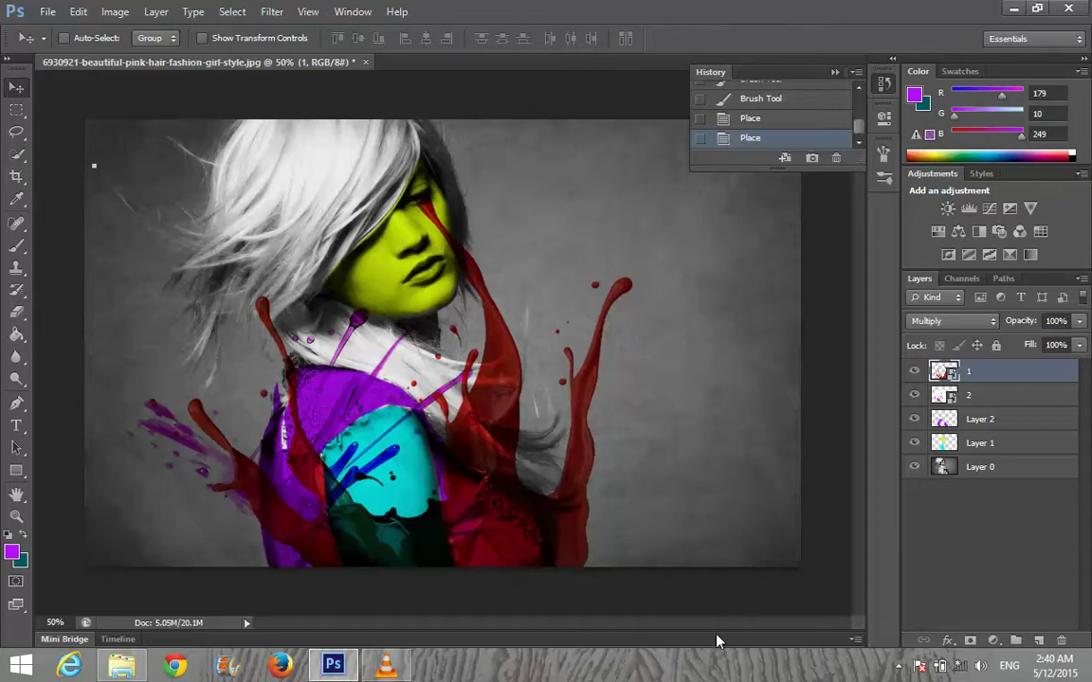
left_click(896, 668)
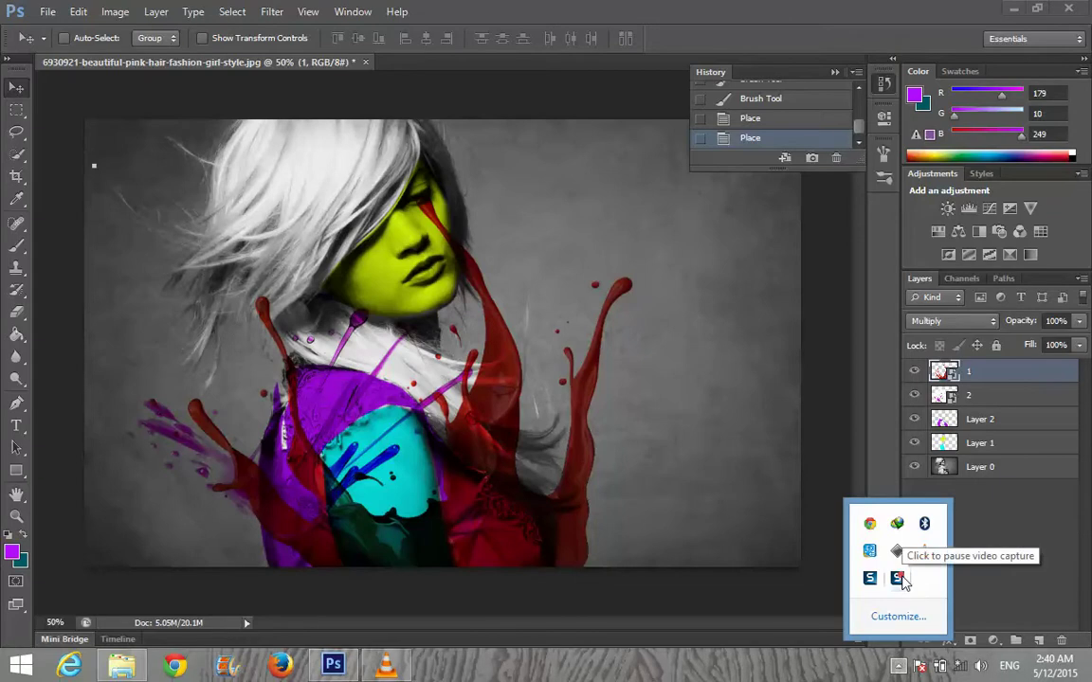